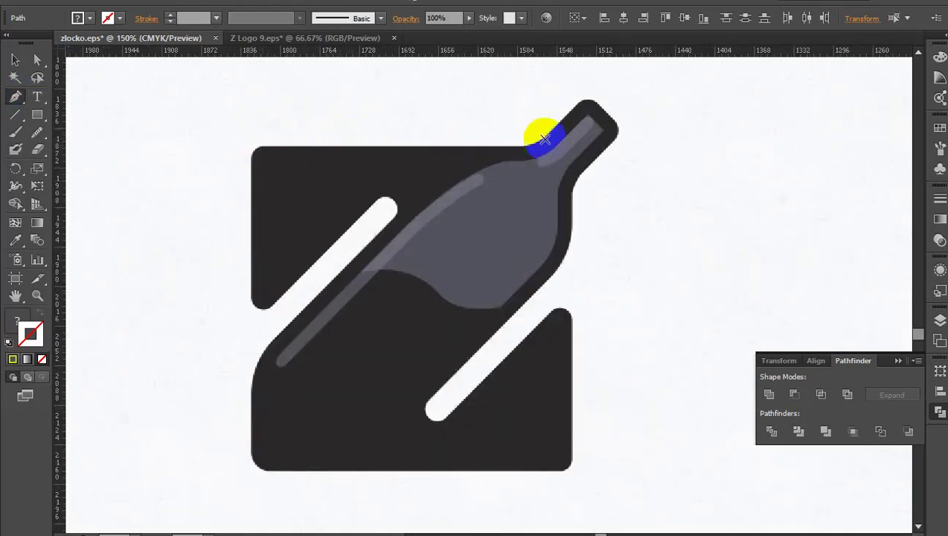
Step: Pen-trace the Z logo from the bottle neck along its top edge and down the left side to the rounded lower-left corner
{"action": "left_click", "coordinate": [527, 144]}
{"action": "left_click", "coordinate": [266, 146]}
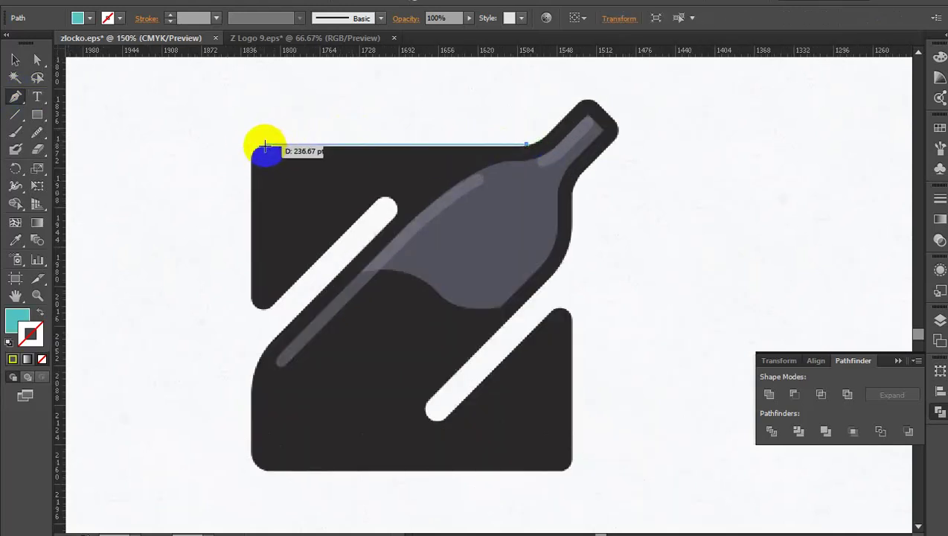
{"action": "scroll", "coordinate": [246, 153], "scroll_direction": "up", "scroll_amount": 2}
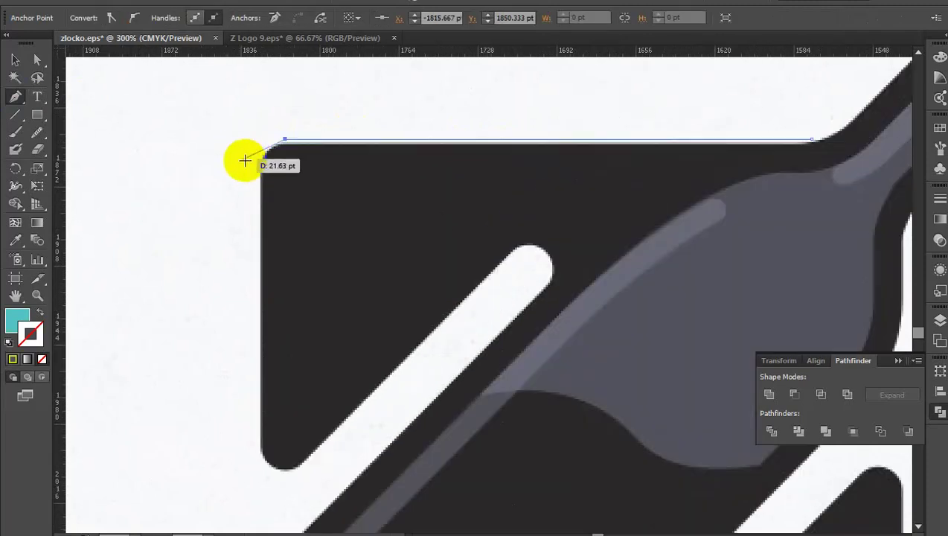
{"action": "left_click_drag", "start_coordinate": [259, 165], "coordinate": [250, 222]}
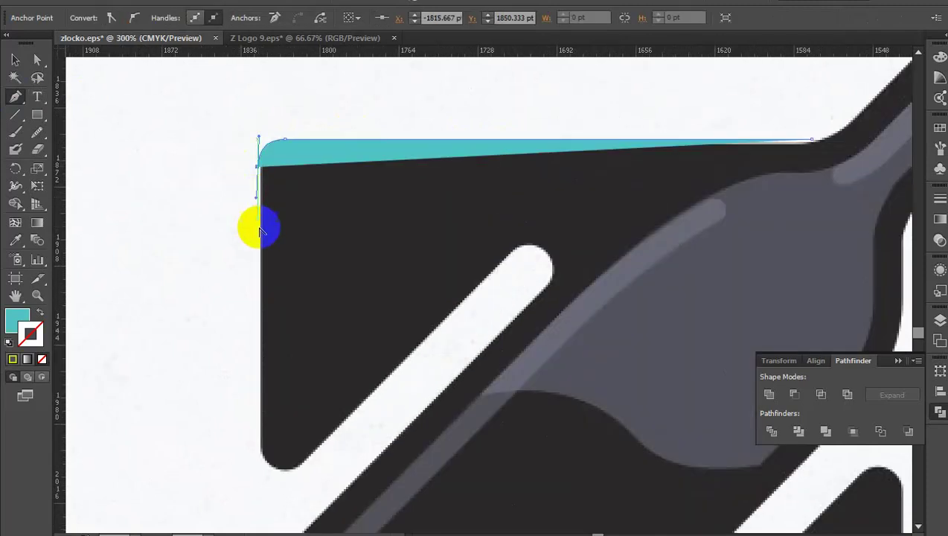
{"action": "left_click", "coordinate": [257, 453]}
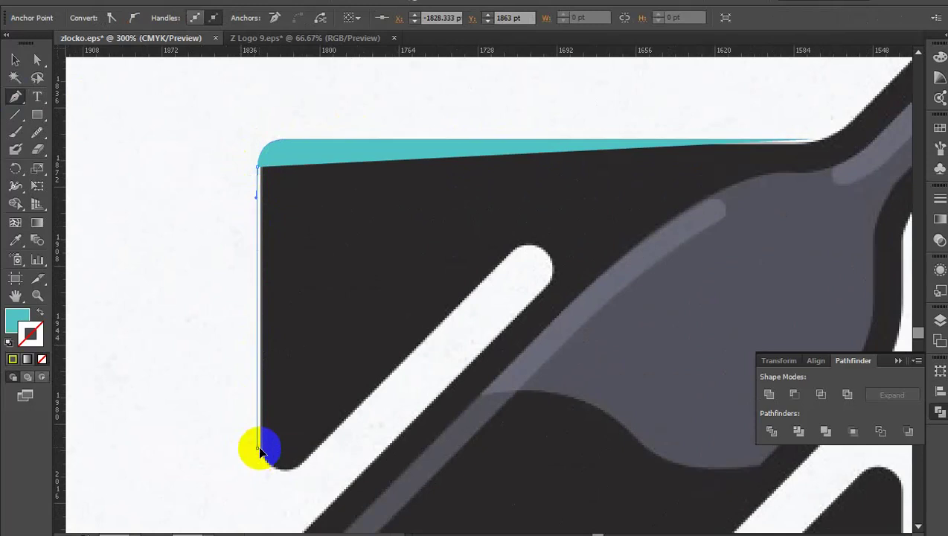
{"action": "scroll", "coordinate": [258, 365], "scroll_direction": "up", "scroll_amount": 2}
{"action": "mouse_move", "coordinate": [257, 351]}
{"action": "left_mouse_down"}
{"action": "mouse_move", "coordinate": [327, 383]}
{"action": "mouse_move", "coordinate": [376, 368]}
{"action": "mouse_move", "coordinate": [409, 332]}
{"action": "mouse_move", "coordinate": [400, 329]}
{"action": "mouse_move", "coordinate": [411, 335]}
{"action": "mouse_move", "coordinate": [398, 317]}
{"action": "left_mouse_up"}
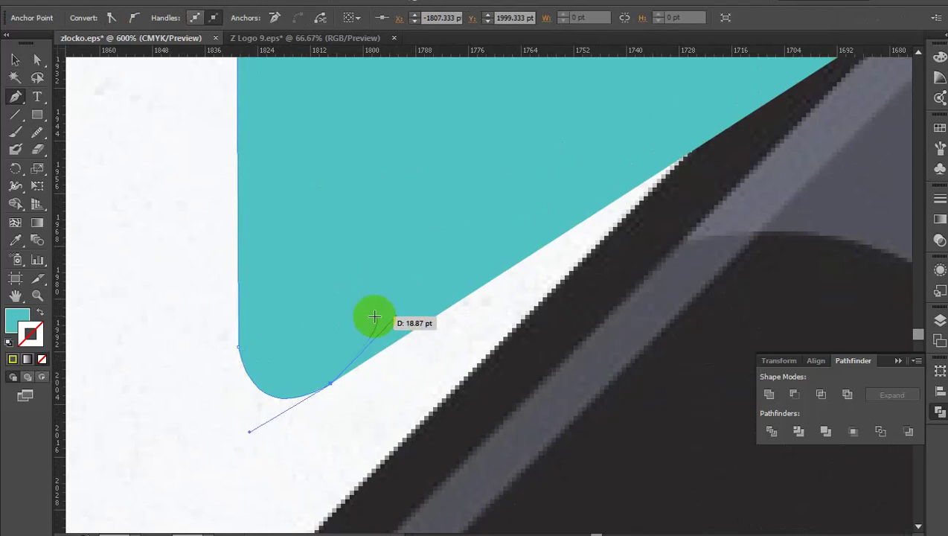
{"action": "left_click", "coordinate": [39, 311]}
Step: Curve the path around the upper white stripe's rounded tip and back along its lower edge
{"action": "scroll", "coordinate": [82, 381], "scroll_direction": "down", "scroll_amount": 3}
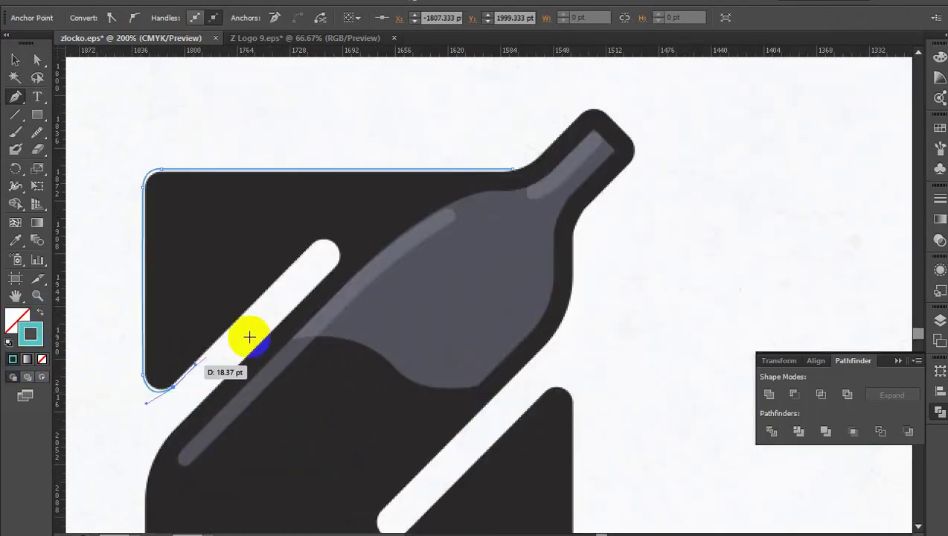
{"action": "scroll", "coordinate": [320, 256], "scroll_direction": "up", "scroll_amount": 2}
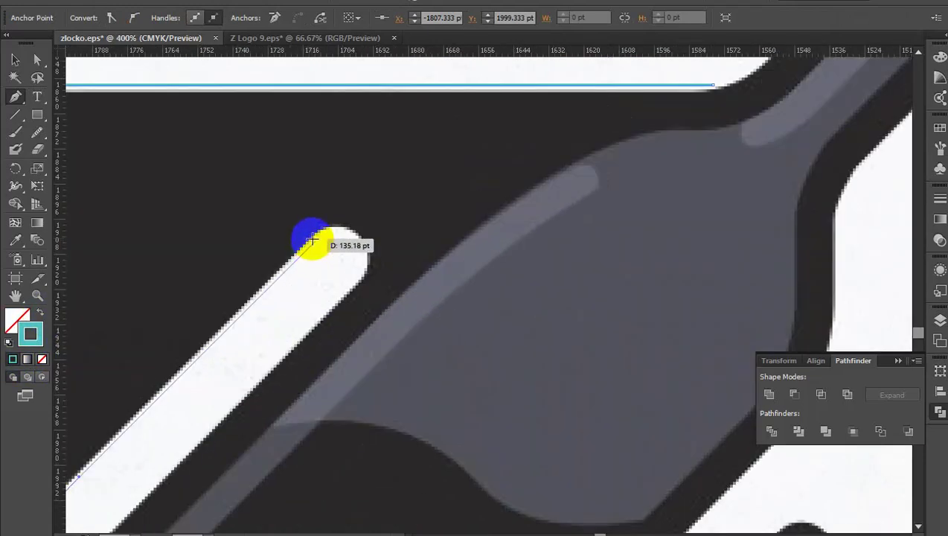
{"action": "left_click", "coordinate": [313, 240]}
{"action": "scroll", "coordinate": [316, 239], "scroll_direction": "up", "scroll_amount": 2}
{"action": "mouse_move", "coordinate": [395, 246]}
{"action": "left_mouse_down"}
{"action": "mouse_move", "coordinate": [426, 297]}
{"action": "mouse_move", "coordinate": [446, 303]}
{"action": "left_mouse_up"}
{"action": "left_click", "coordinate": [396, 250]}
{"action": "left_click_drag", "start_coordinate": [392, 329], "coordinate": [350, 366]}
{"action": "left_click", "coordinate": [391, 339]}
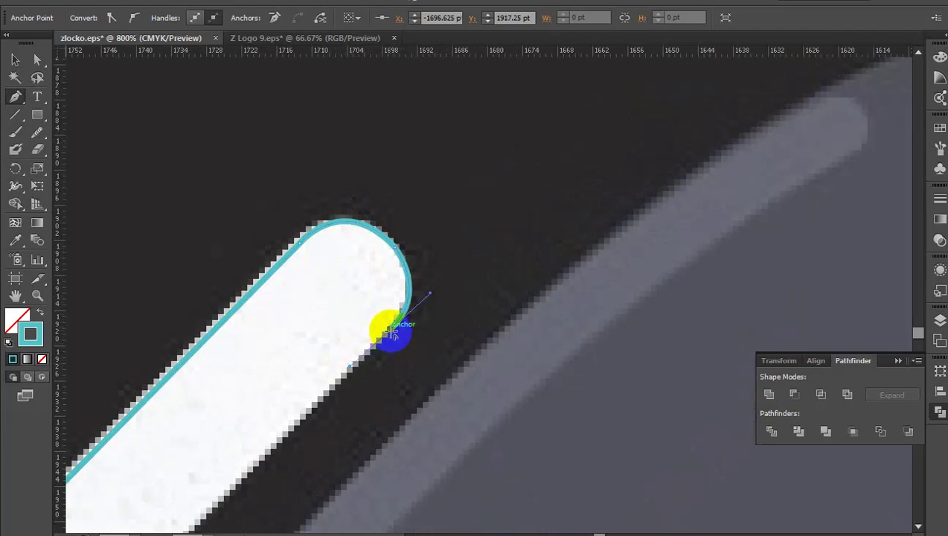
{"action": "mouse_move", "coordinate": [391, 333]}
{"action": "left_mouse_down"}
{"action": "mouse_move", "coordinate": [419, 297]}
{"action": "mouse_move", "coordinate": [377, 257]}
{"action": "left_mouse_up"}
Step: Anchor where the stripe meets the Z and curve the path down its lower-left side
{"action": "scroll", "coordinate": [392, 333], "scroll_direction": "down", "scroll_amount": 5}
{"action": "scroll", "coordinate": [419, 297], "scroll_direction": "up", "scroll_amount": 3}
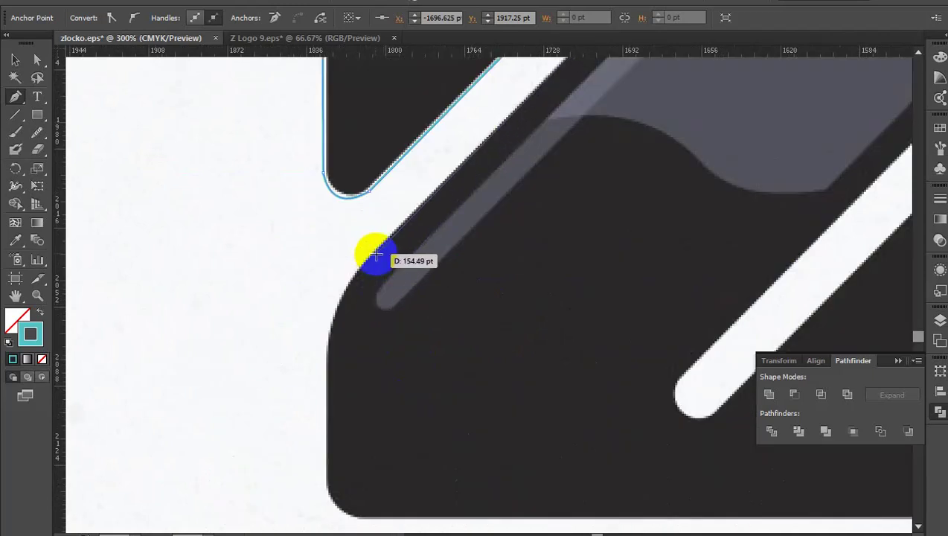
{"action": "left_click", "coordinate": [372, 253]}
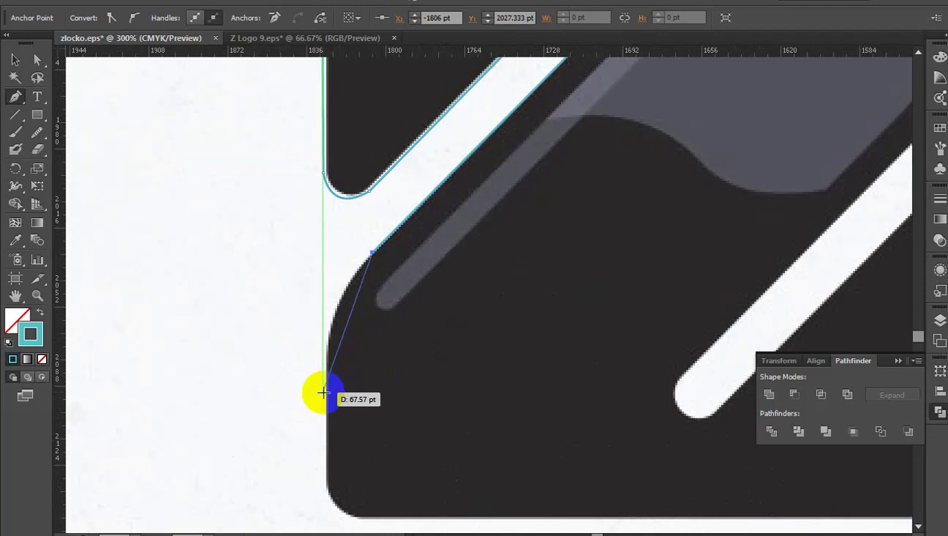
{"action": "mouse_move", "coordinate": [322, 392]}
{"action": "left_mouse_down"}
{"action": "mouse_move", "coordinate": [317, 500]}
{"action": "mouse_move", "coordinate": [314, 491]}
{"action": "left_mouse_up"}
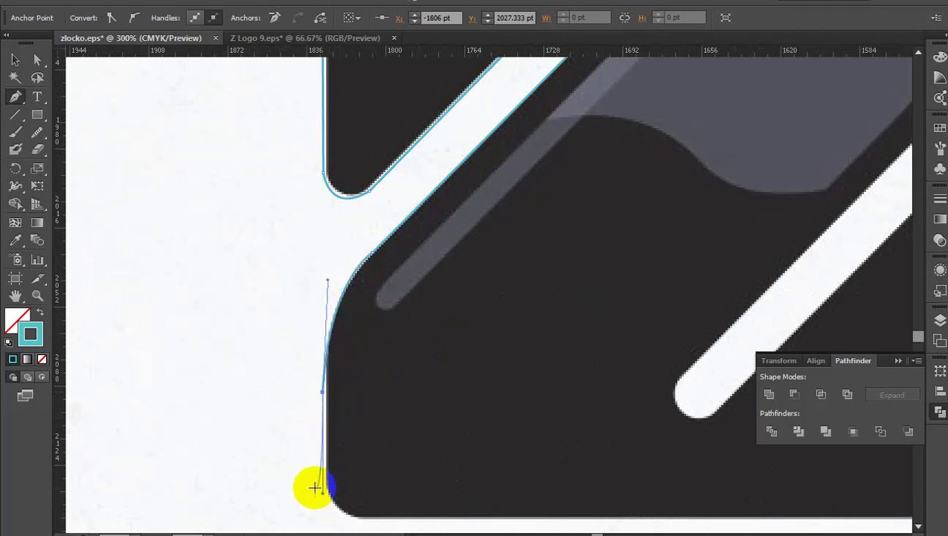
{"action": "scroll", "coordinate": [313, 491], "scroll_direction": "down", "scroll_amount": 3}
{"action": "scroll", "coordinate": [286, 402], "scroll_direction": "up", "scroll_amount": 4}
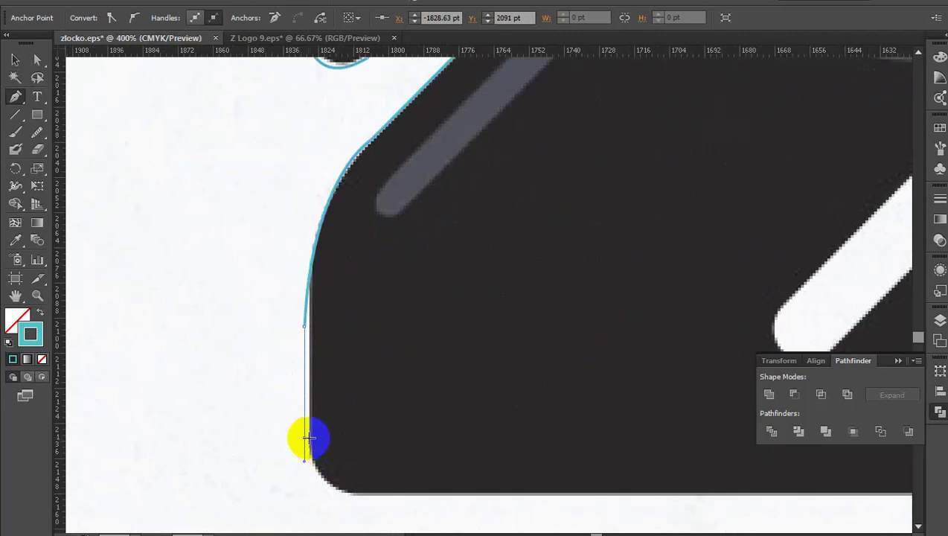
{"action": "scroll", "coordinate": [282, 313], "scroll_direction": "down", "scroll_amount": 3}
{"action": "scroll", "coordinate": [321, 359], "scroll_direction": "down", "scroll_amount": 2}
Step: Round the path into the bottom-left corner and run it along the bottom edge to the bottom-right corner
{"action": "left_click_drag", "start_coordinate": [351, 340], "coordinate": [444, 351]}
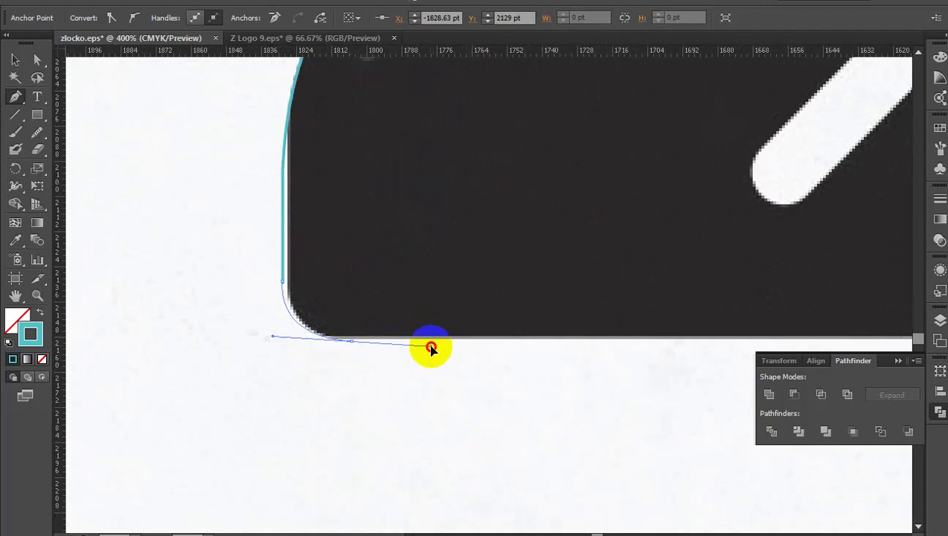
{"action": "left_click_drag", "start_coordinate": [444, 351], "coordinate": [453, 341]}
{"action": "scroll", "coordinate": [333, 355], "scroll_direction": "down", "scroll_amount": 3}
{"action": "scroll", "coordinate": [537, 342], "scroll_direction": "up", "scroll_amount": 1}
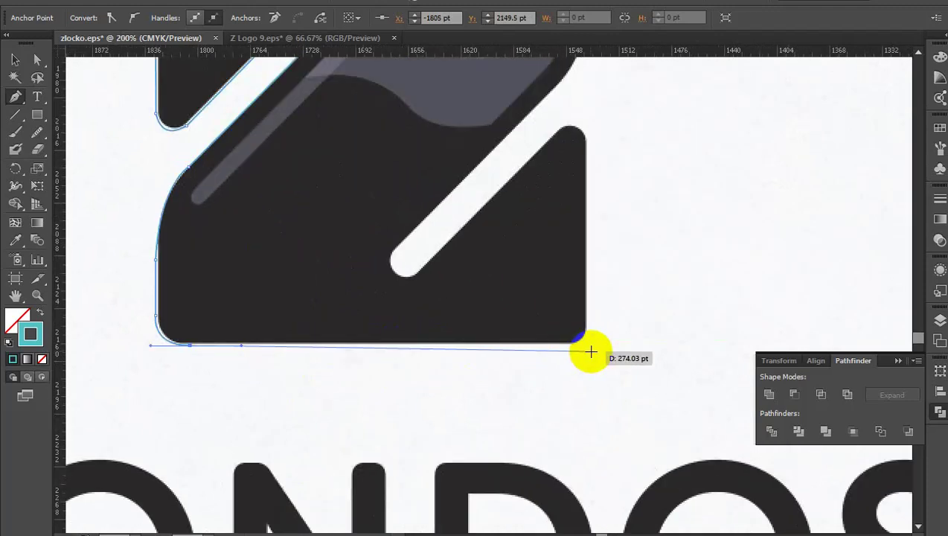
{"action": "scroll", "coordinate": [560, 347], "scroll_direction": "up", "scroll_amount": 2}
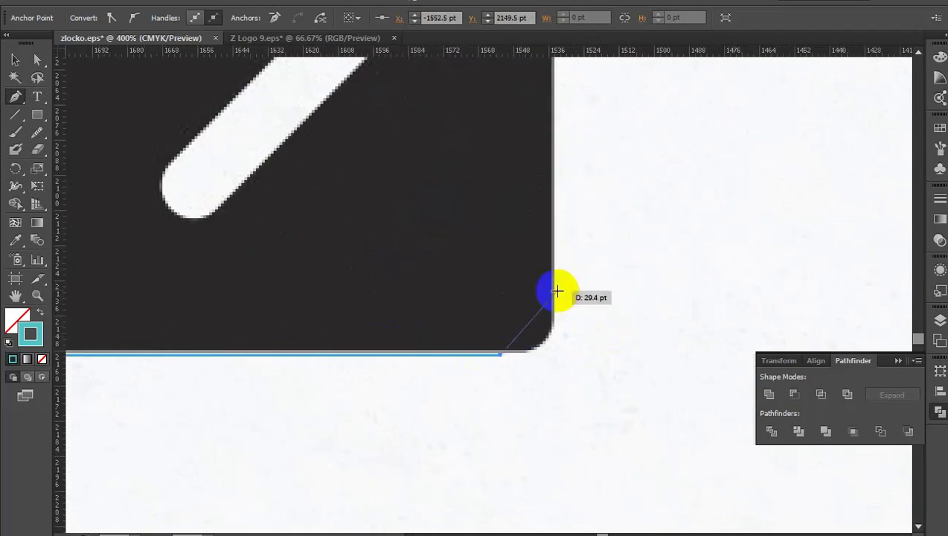
{"action": "mouse_move", "coordinate": [552, 294]}
{"action": "left_mouse_down"}
{"action": "mouse_move", "coordinate": [547, 221]}
{"action": "mouse_move", "coordinate": [546, 311]}
{"action": "mouse_move", "coordinate": [558, 210]}
{"action": "mouse_move", "coordinate": [525, 290]}
{"action": "left_mouse_up"}
{"action": "scroll", "coordinate": [546, 311], "scroll_direction": "up", "scroll_amount": 2}
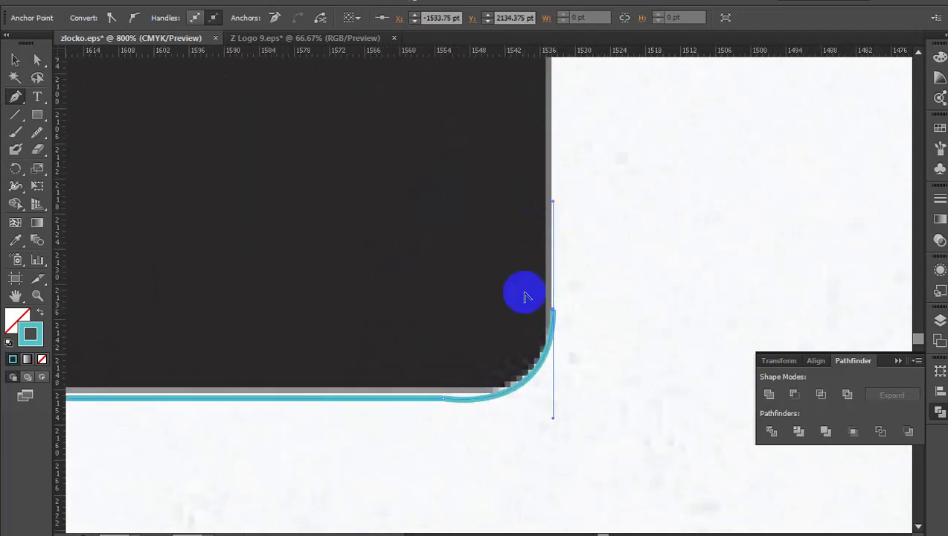
Step: Adjust the bottom-right corner curve and trace up the lower stripe's left edge
{"action": "scroll", "coordinate": [520, 349], "scroll_direction": "down", "scroll_amount": 4}
{"action": "mouse_move", "coordinate": [521, 349]}
{"action": "left_mouse_down"}
{"action": "mouse_move", "coordinate": [524, 186]}
{"action": "mouse_move", "coordinate": [521, 160]}
{"action": "mouse_move", "coordinate": [501, 144]}
{"action": "mouse_move", "coordinate": [441, 189]}
{"action": "mouse_move", "coordinate": [451, 191]}
{"action": "mouse_move", "coordinate": [212, 439]}
{"action": "mouse_move", "coordinate": [473, 313]}
{"action": "mouse_move", "coordinate": [391, 309]}
{"action": "mouse_move", "coordinate": [335, 272]}
{"action": "left_mouse_up"}
{"action": "scroll", "coordinate": [501, 144], "scroll_direction": "up", "scroll_amount": 2}
{"action": "scroll", "coordinate": [453, 306], "scroll_direction": "up", "scroll_amount": 2}
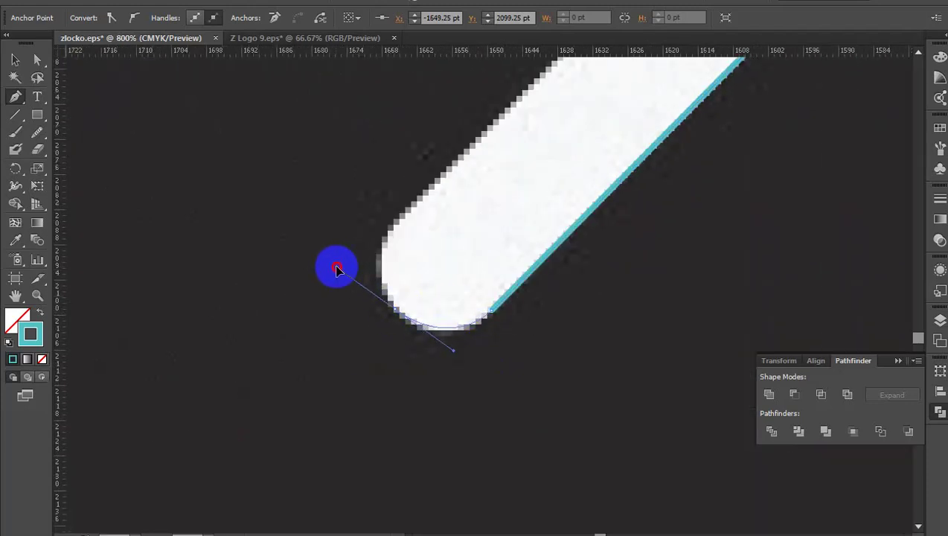
{"action": "left_click", "coordinate": [397, 307]}
{"action": "left_click_drag", "start_coordinate": [401, 222], "coordinate": [440, 162]}
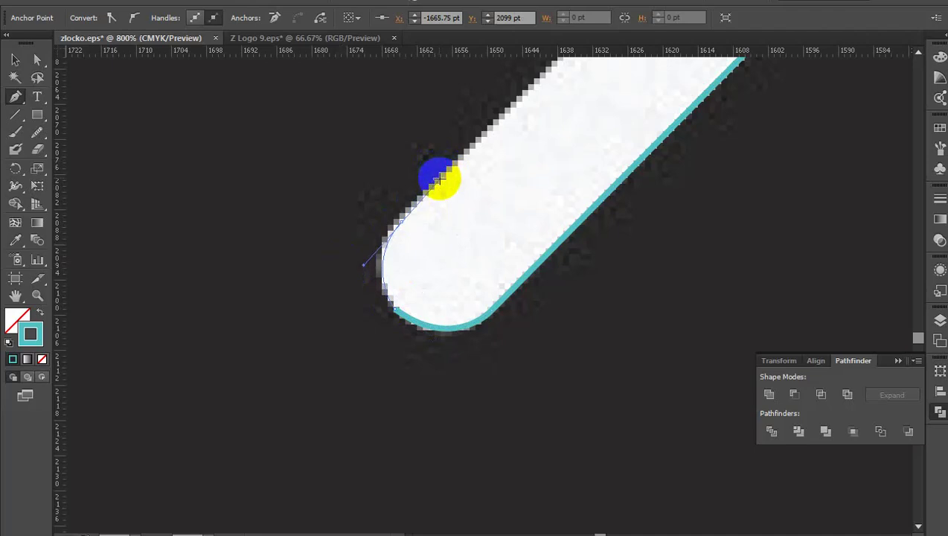
{"action": "left_click_drag", "start_coordinate": [439, 179], "coordinate": [288, 369]}
{"action": "scroll", "coordinate": [288, 368], "scroll_direction": "down", "scroll_amount": 2}
{"action": "scroll", "coordinate": [296, 355], "scroll_direction": "down", "scroll_amount": 1}
{"action": "mouse_move", "coordinate": [416, 269]}
{"action": "left_mouse_down"}
{"action": "mouse_move", "coordinate": [512, 123]}
{"action": "mouse_move", "coordinate": [494, 173]}
{"action": "mouse_move", "coordinate": [364, 321]}
{"action": "mouse_move", "coordinate": [401, 257]}
{"action": "mouse_move", "coordinate": [401, 168]}
{"action": "mouse_move", "coordinate": [396, 246]}
{"action": "left_mouse_up"}
{"action": "scroll", "coordinate": [470, 188], "scroll_direction": "up", "scroll_amount": 1}
{"action": "scroll", "coordinate": [392, 374], "scroll_direction": "down", "scroll_amount": 2}
Step: Trace up the bottle's right side, where it narrows, to the neck's upper-right corner
{"action": "left_click_drag", "start_coordinate": [388, 280], "coordinate": [349, 206]}
{"action": "scroll", "coordinate": [461, 218], "scroll_direction": "up", "scroll_amount": 2}
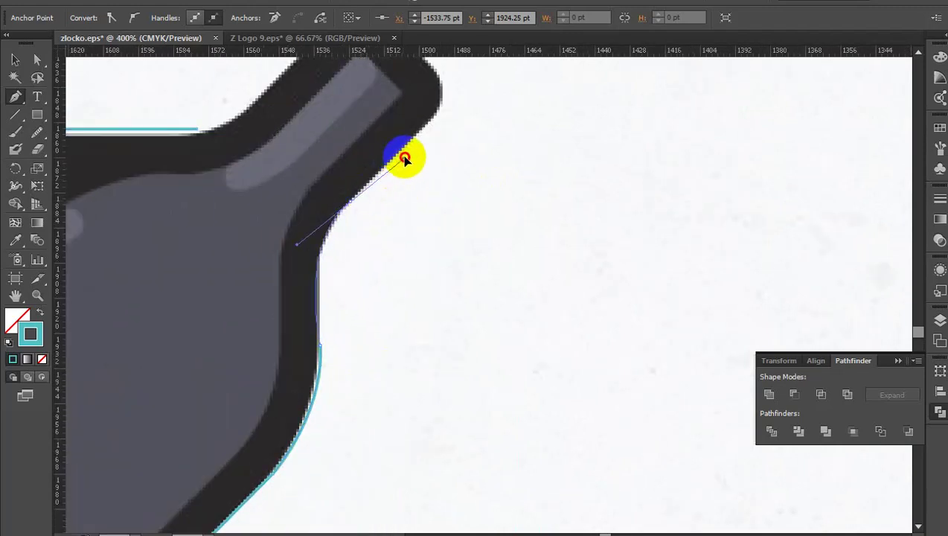
{"action": "left_click_drag", "start_coordinate": [349, 203], "coordinate": [318, 256]}
{"action": "left_click_drag", "start_coordinate": [381, 172], "coordinate": [436, 135]}
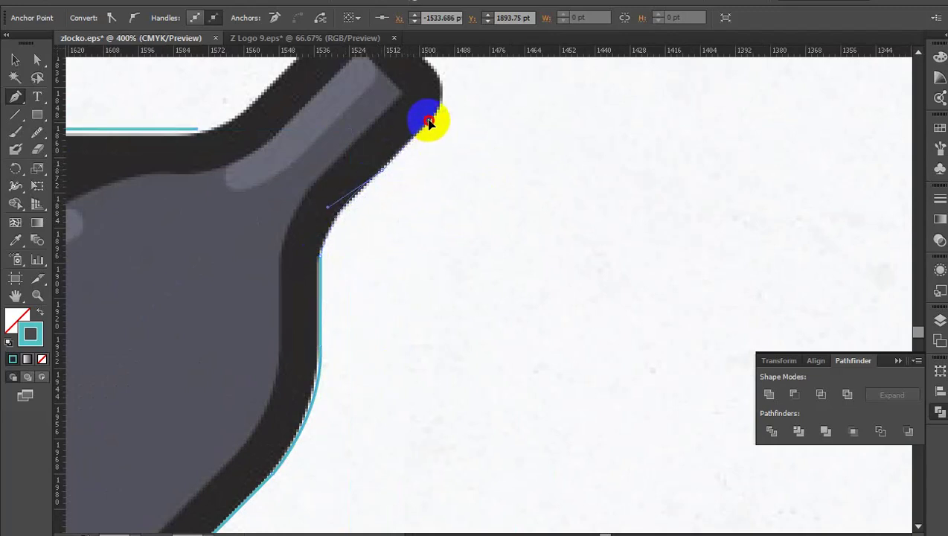
{"action": "mouse_move", "coordinate": [429, 123]}
{"action": "left_mouse_down"}
{"action": "mouse_move", "coordinate": [451, 154]}
{"action": "mouse_move", "coordinate": [396, 238]}
{"action": "mouse_move", "coordinate": [340, 215]}
{"action": "mouse_move", "coordinate": [277, 152]}
{"action": "mouse_move", "coordinate": [539, 268]}
{"action": "mouse_move", "coordinate": [529, 271]}
{"action": "left_mouse_up"}
{"action": "left_click", "coordinate": [440, 106]}
{"action": "scroll", "coordinate": [396, 239], "scroll_direction": "up", "scroll_amount": 1}
Step: Curve the path over the top of the neck and down its left side back to the start
{"action": "mouse_move", "coordinate": [446, 195]}
{"action": "left_mouse_down"}
{"action": "mouse_move", "coordinate": [362, 193]}
{"action": "mouse_move", "coordinate": [319, 234]}
{"action": "left_mouse_up"}
{"action": "scroll", "coordinate": [423, 271], "scroll_direction": "left", "scroll_amount": 5}
{"action": "scroll", "coordinate": [423, 271], "scroll_direction": "down", "scroll_amount": 3}
{"action": "mouse_move", "coordinate": [375, 276]}
{"action": "left_mouse_down"}
{"action": "mouse_move", "coordinate": [273, 314]}
{"action": "mouse_move", "coordinate": [216, 311]}
{"action": "left_mouse_up"}
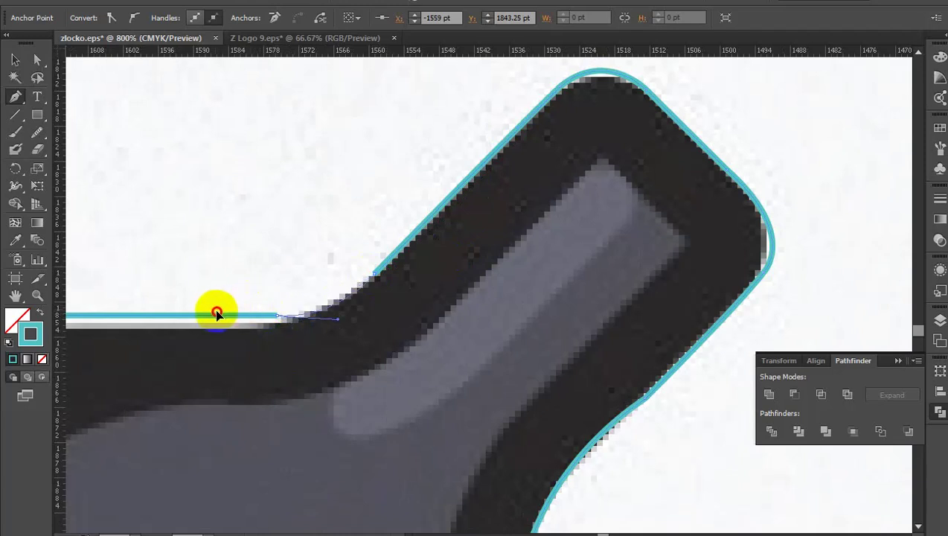
{"action": "scroll", "coordinate": [402, 339], "scroll_direction": "down", "scroll_amount": 2}
{"action": "scroll", "coordinate": [537, 332], "scroll_direction": "down", "scroll_amount": 2}
{"action": "scroll", "coordinate": [567, 355], "scroll_direction": "down", "scroll_amount": 2}
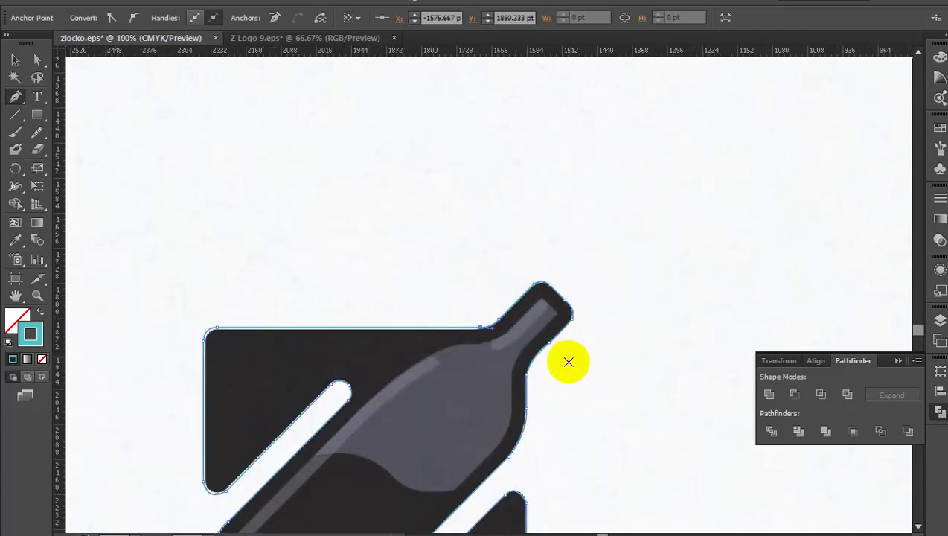
Step: Start the highlight strip outline at its rounded end and shape its curve up to the top end
{"action": "scroll", "coordinate": [528, 412], "scroll_direction": "down", "scroll_amount": 2}
{"action": "scroll", "coordinate": [513, 349], "scroll_direction": "up", "scroll_amount": 3}
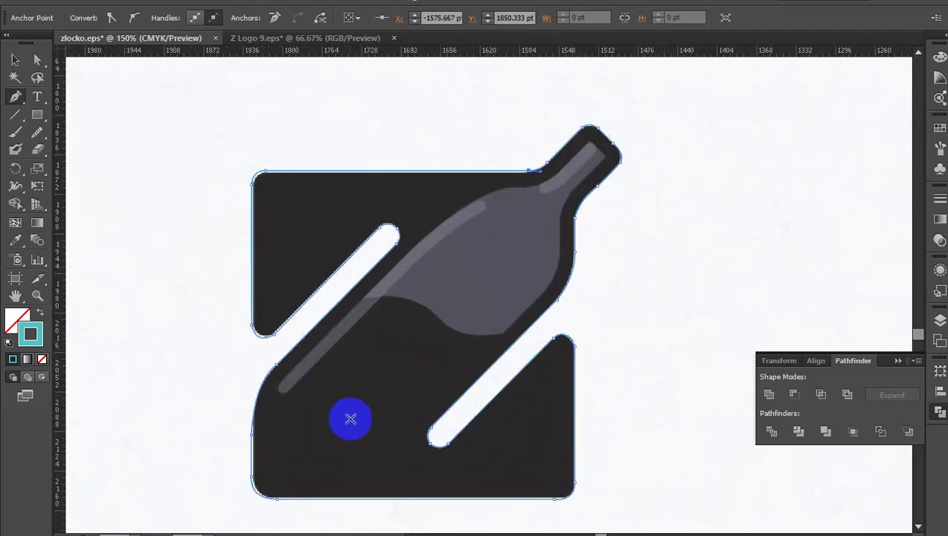
{"action": "scroll", "coordinate": [220, 398], "scroll_direction": "up", "scroll_amount": 1}
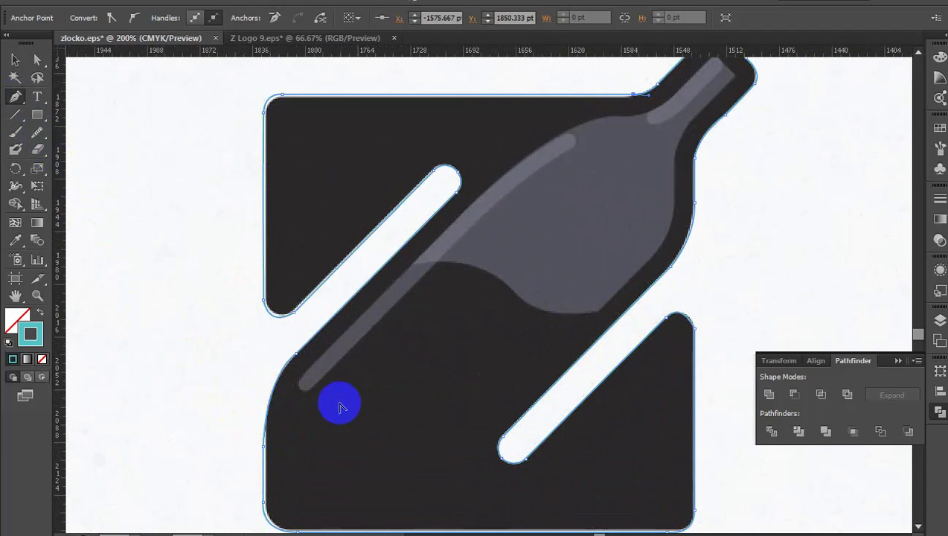
{"action": "scroll", "coordinate": [338, 407], "scroll_direction": "up", "scroll_amount": 1}
{"action": "mouse_move", "coordinate": [290, 359]}
{"action": "left_mouse_down"}
{"action": "mouse_move", "coordinate": [276, 387]}
{"action": "mouse_move", "coordinate": [281, 402]}
{"action": "mouse_move", "coordinate": [359, 369]}
{"action": "mouse_move", "coordinate": [377, 340]}
{"action": "left_mouse_up"}
{"action": "scroll", "coordinate": [279, 375], "scroll_direction": "up", "scroll_amount": 1}
{"action": "scroll", "coordinate": [371, 338], "scroll_direction": "down", "scroll_amount": 1}
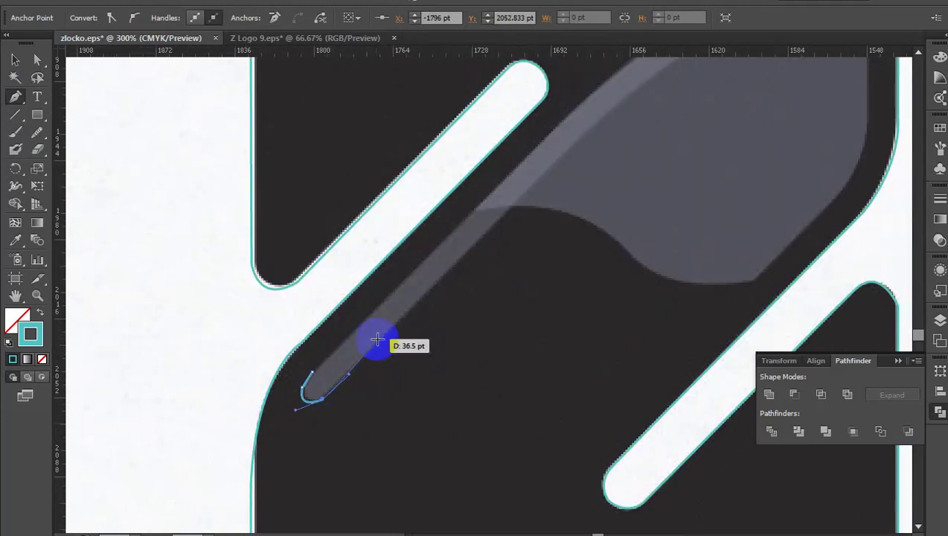
{"action": "left_click_drag", "start_coordinate": [389, 334], "coordinate": [450, 300]}
{"action": "scroll", "coordinate": [355, 389], "scroll_direction": "down", "scroll_amount": 2}
{"action": "scroll", "coordinate": [482, 274], "scroll_direction": "up", "scroll_amount": 2}
{"action": "left_click_drag", "start_coordinate": [450, 300], "coordinate": [491, 268]}
{"action": "scroll", "coordinate": [491, 269], "scroll_direction": "up", "scroll_amount": 1}
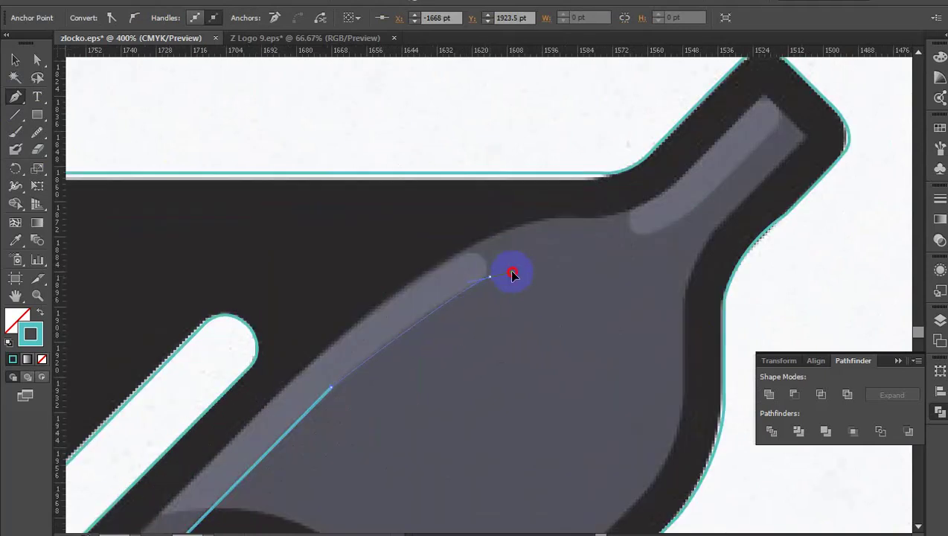
{"action": "mouse_move", "coordinate": [509, 277]}
{"action": "left_mouse_down"}
{"action": "mouse_move", "coordinate": [437, 268]}
{"action": "mouse_move", "coordinate": [393, 281]}
{"action": "mouse_move", "coordinate": [400, 277]}
{"action": "left_mouse_up"}
{"action": "scroll", "coordinate": [476, 247], "scroll_direction": "up", "scroll_amount": 1}
Step: Round off the highlight's top end and trace its lower edge back to the lower-left end
{"action": "left_click", "coordinate": [461, 261]}
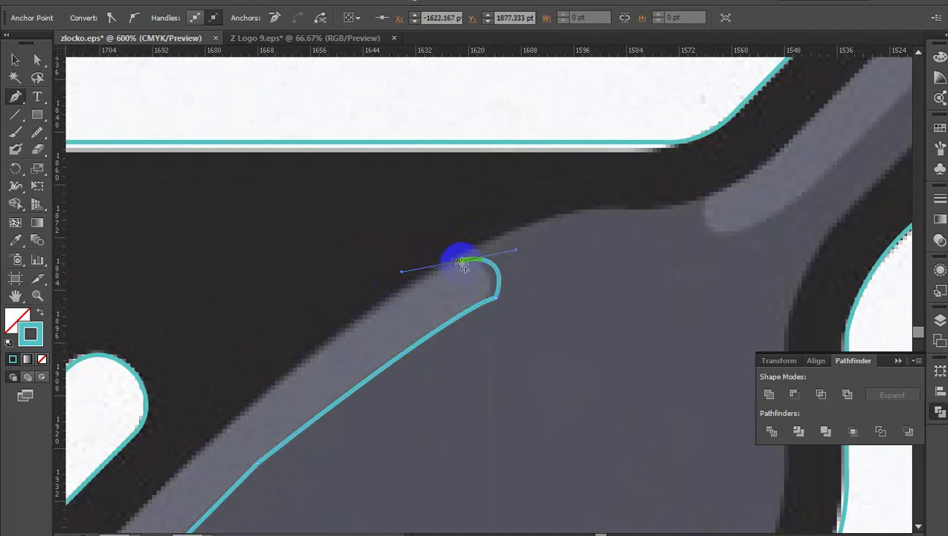
{"action": "mouse_move", "coordinate": [461, 262]}
{"action": "left_mouse_down"}
{"action": "mouse_move", "coordinate": [355, 336]}
{"action": "mouse_move", "coordinate": [230, 453]}
{"action": "left_mouse_up"}
{"action": "scroll", "coordinate": [521, 238], "scroll_direction": "down", "scroll_amount": 4}
{"action": "scroll", "coordinate": [477, 283], "scroll_direction": "up", "scroll_amount": 3}
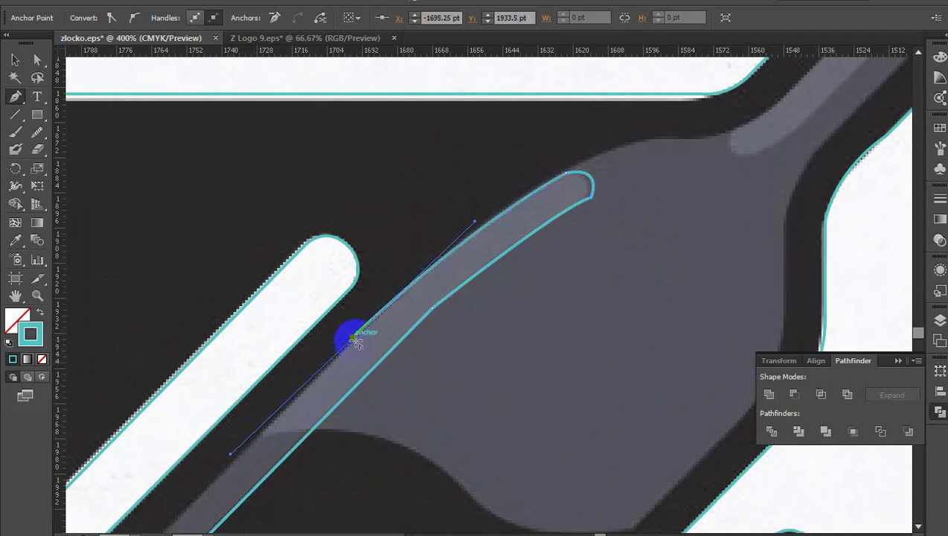
{"action": "left_click_drag", "start_coordinate": [356, 338], "coordinate": [266, 436]}
{"action": "scroll", "coordinate": [249, 448], "scroll_direction": "down", "scroll_amount": 2}
{"action": "scroll", "coordinate": [249, 449], "scroll_direction": "up", "scroll_amount": 1}
{"action": "scroll", "coordinate": [281, 437], "scroll_direction": "down", "scroll_amount": 2}
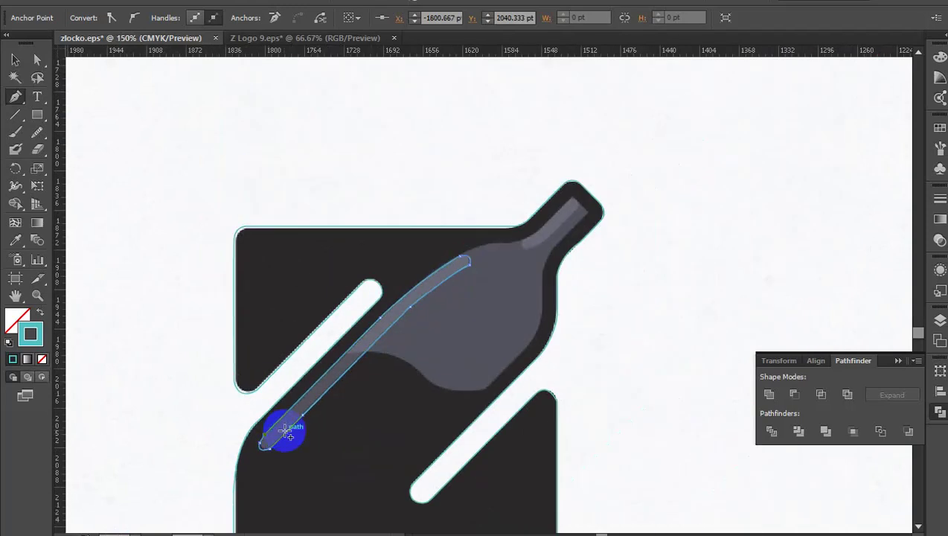
{"action": "scroll", "coordinate": [316, 425], "scroll_direction": "up", "scroll_amount": 2}
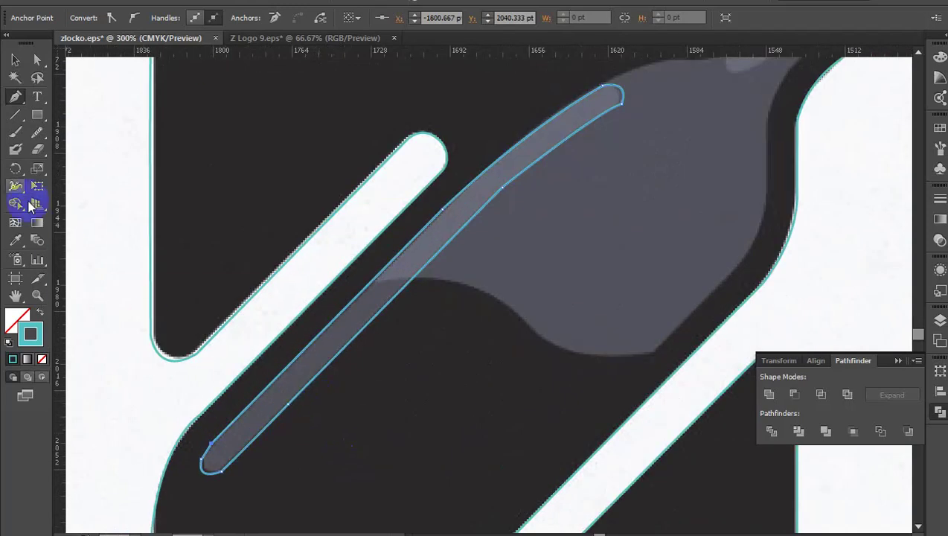
Step: Finish the highlight path, then start the bottle-body outline along its lower curved edge
{"action": "left_click_drag", "start_coordinate": [86, 191], "coordinate": [70, 226]}
{"action": "left_click", "coordinate": [12, 95]}
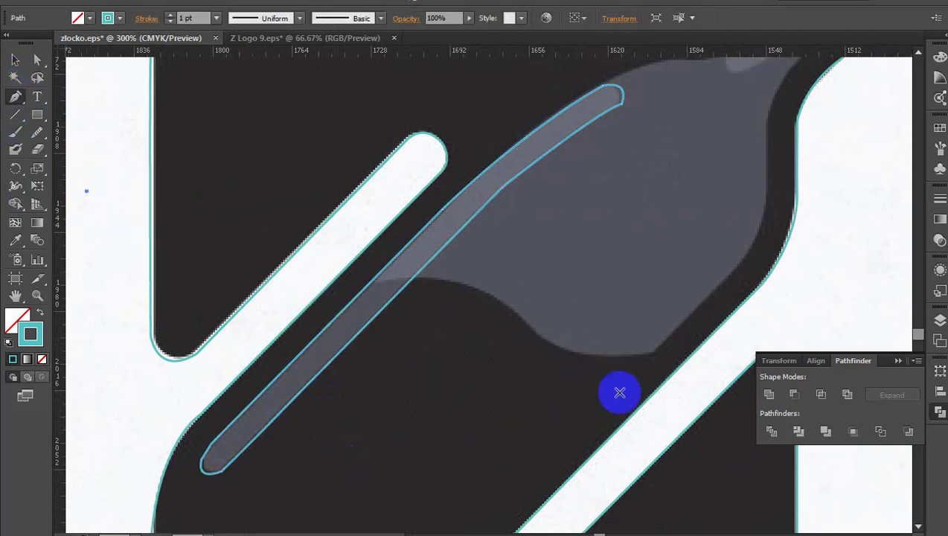
{"action": "left_click_drag", "start_coordinate": [515, 311], "coordinate": [526, 328]}
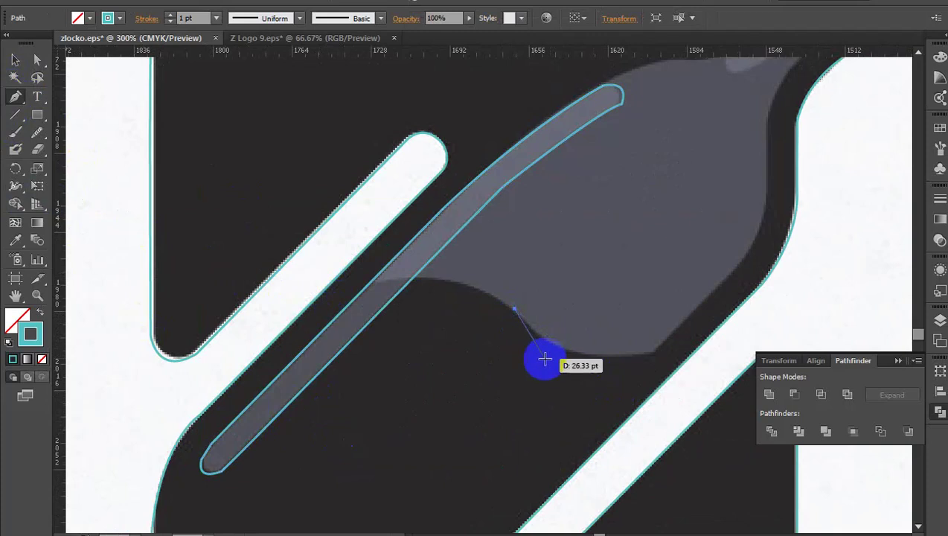
{"action": "scroll", "coordinate": [544, 340], "scroll_direction": "up", "scroll_amount": 2}
{"action": "left_click", "coordinate": [523, 325]}
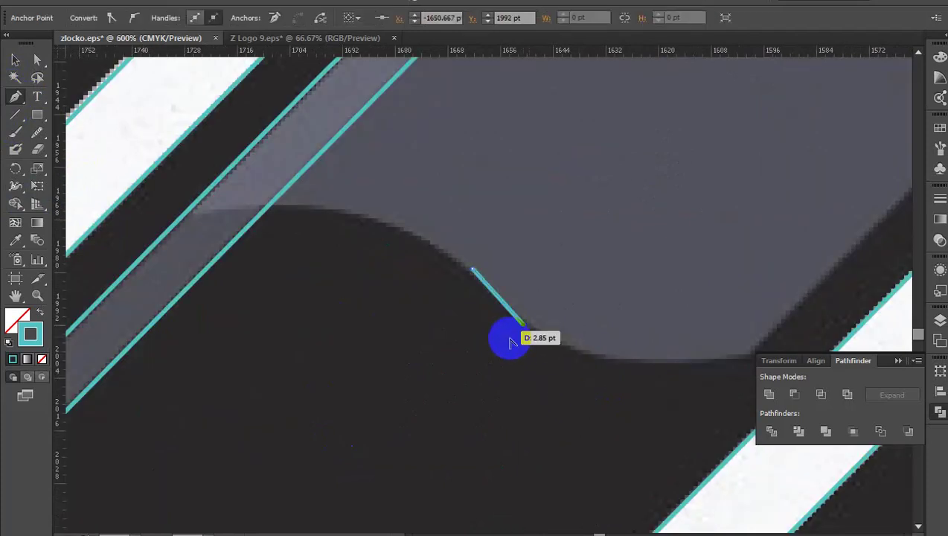
{"action": "scroll", "coordinate": [577, 353], "scroll_direction": "down", "scroll_amount": 2}
{"action": "scroll", "coordinate": [587, 353], "scroll_direction": "up", "scroll_amount": 2}
{"action": "mouse_move", "coordinate": [551, 345]}
{"action": "left_mouse_down"}
{"action": "mouse_move", "coordinate": [586, 338]}
{"action": "mouse_move", "coordinate": [611, 348]}
{"action": "mouse_move", "coordinate": [380, 477]}
{"action": "left_mouse_up"}
Step: Trace the bottle's bottom-right corner and right side up to the shoulder, breaking the shoulder handle
{"action": "left_click", "coordinate": [675, 342]}
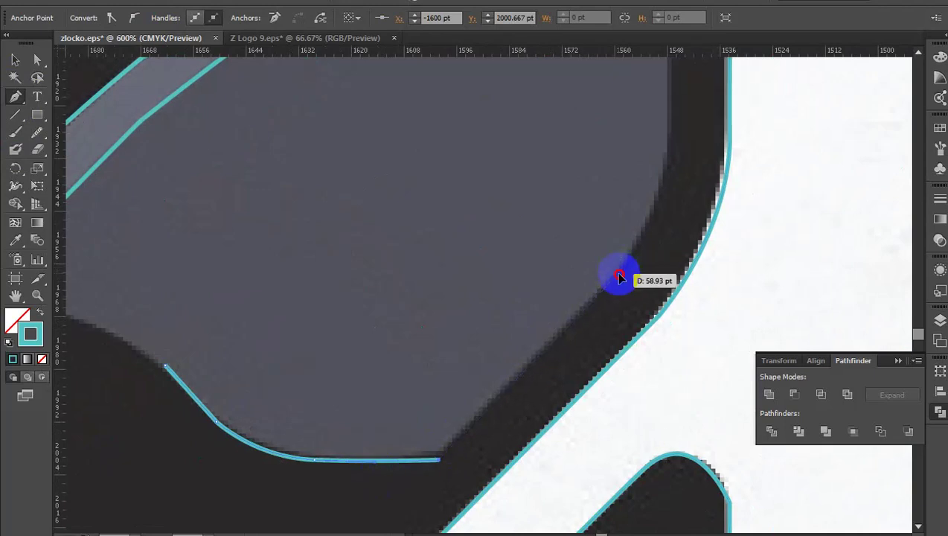
{"action": "scroll", "coordinate": [595, 335], "scroll_direction": "down", "scroll_amount": 2}
{"action": "left_click", "coordinate": [583, 362]}
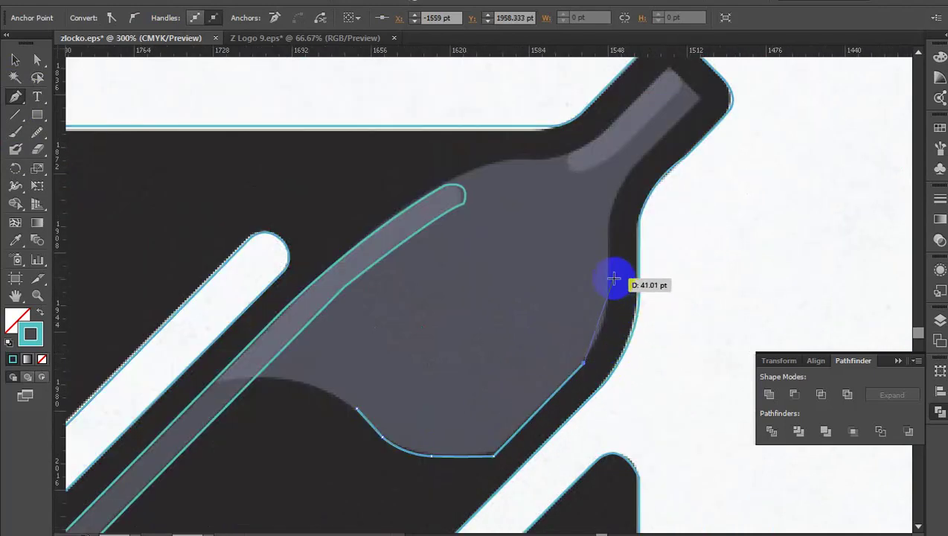
{"action": "left_click_drag", "start_coordinate": [610, 271], "coordinate": [606, 212]}
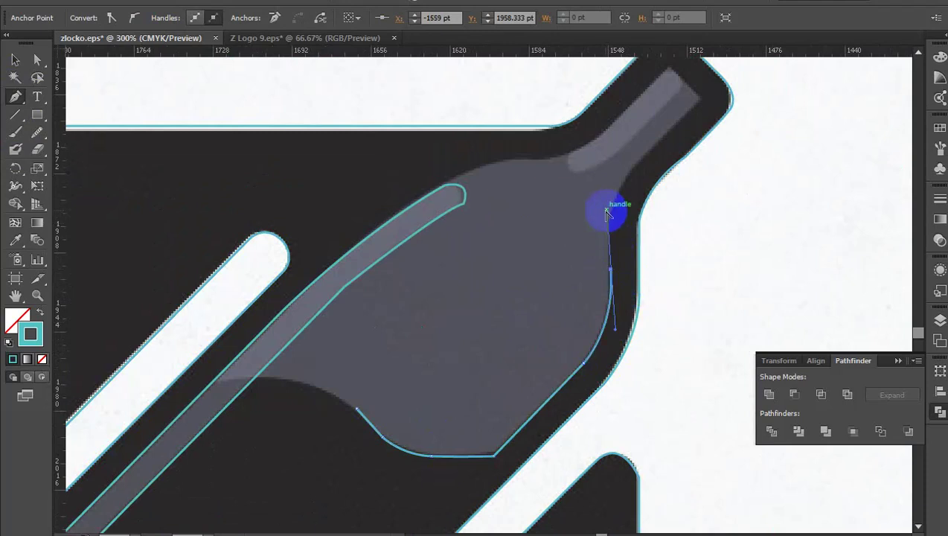
{"action": "left_click", "coordinate": [611, 266]}
{"action": "scroll", "coordinate": [611, 271], "scroll_direction": "up", "scroll_amount": 1}
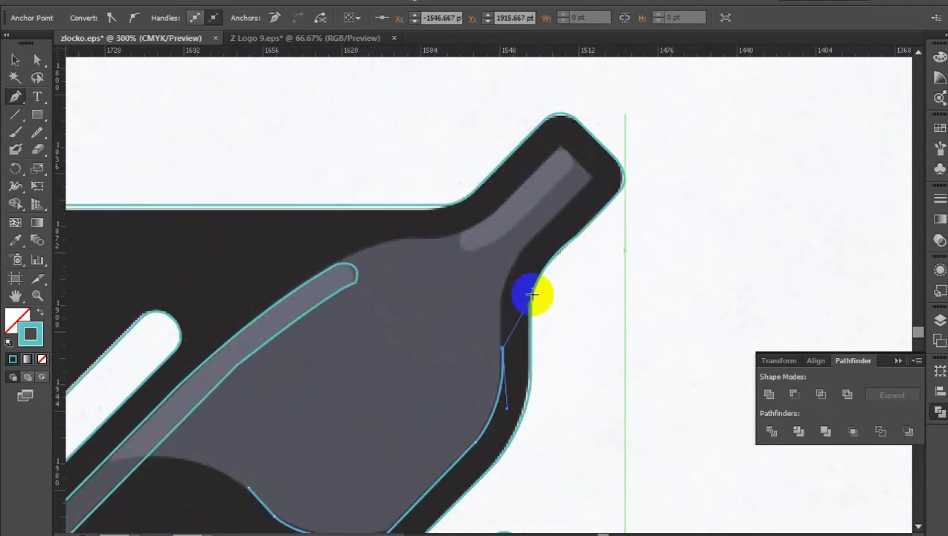
{"action": "mouse_move", "coordinate": [611, 271]}
{"action": "left_mouse_down"}
{"action": "mouse_move", "coordinate": [461, 316]}
{"action": "mouse_move", "coordinate": [517, 270]}
{"action": "mouse_move", "coordinate": [513, 258]}
{"action": "left_mouse_up"}
{"action": "scroll", "coordinate": [482, 313], "scroll_direction": "up", "scroll_amount": 2}
Step: Curve the outline around the top of the neck and down the upper shoulder, resetting handles
{"action": "mouse_move", "coordinate": [460, 305]}
{"action": "left_mouse_down"}
{"action": "mouse_move", "coordinate": [513, 252]}
{"action": "mouse_move", "coordinate": [470, 200]}
{"action": "mouse_move", "coordinate": [373, 299]}
{"action": "left_mouse_up"}
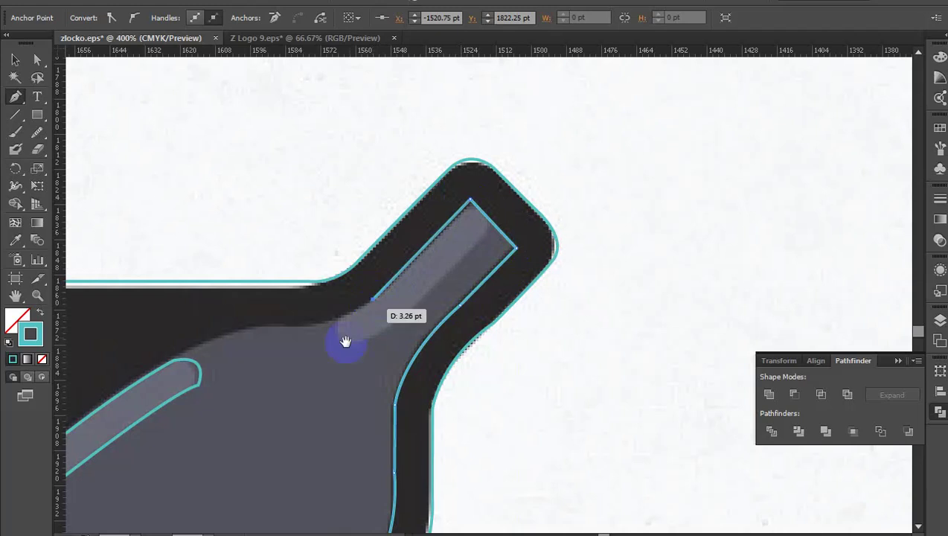
{"action": "scroll", "coordinate": [339, 338], "scroll_direction": "up", "scroll_amount": 1}
{"action": "scroll", "coordinate": [470, 269], "scroll_direction": "down", "scroll_amount": 1}
{"action": "left_click_drag", "start_coordinate": [474, 297], "coordinate": [384, 301]}
{"action": "left_click", "coordinate": [480, 301]}
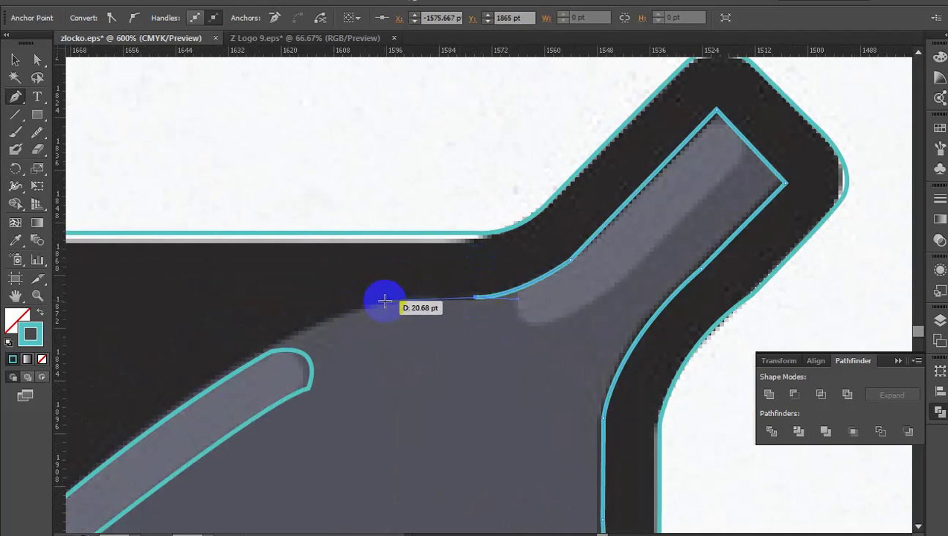
{"action": "left_click", "coordinate": [384, 300]}
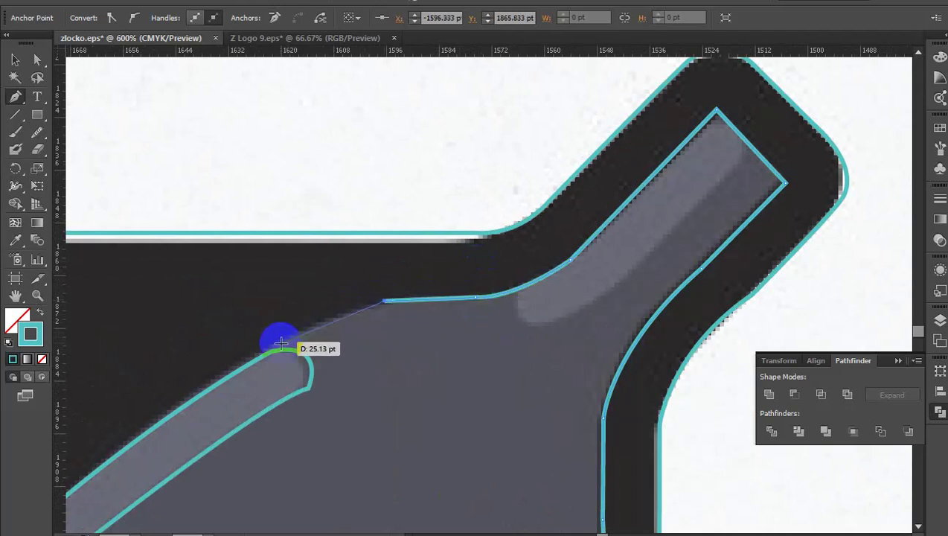
{"action": "left_click_drag", "start_coordinate": [264, 349], "coordinate": [247, 370]}
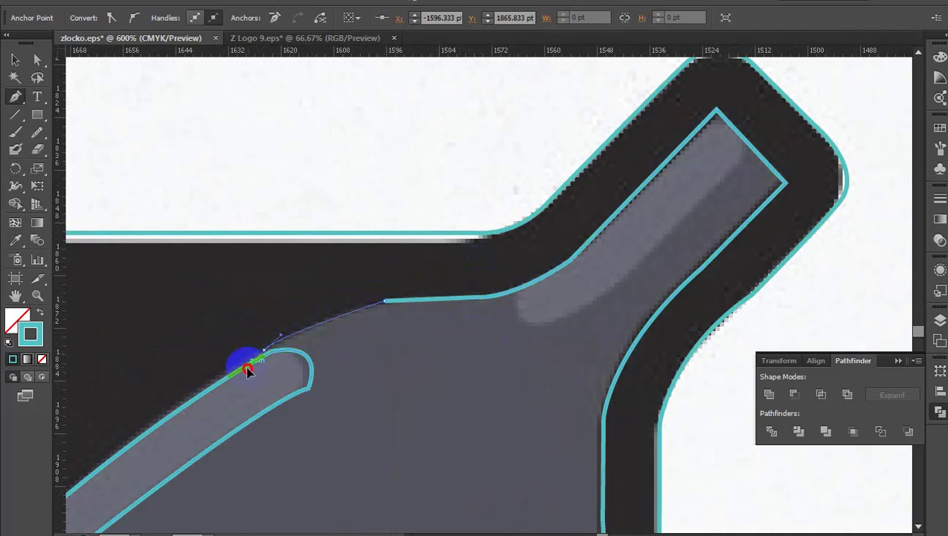
{"action": "left_click", "coordinate": [262, 348]}
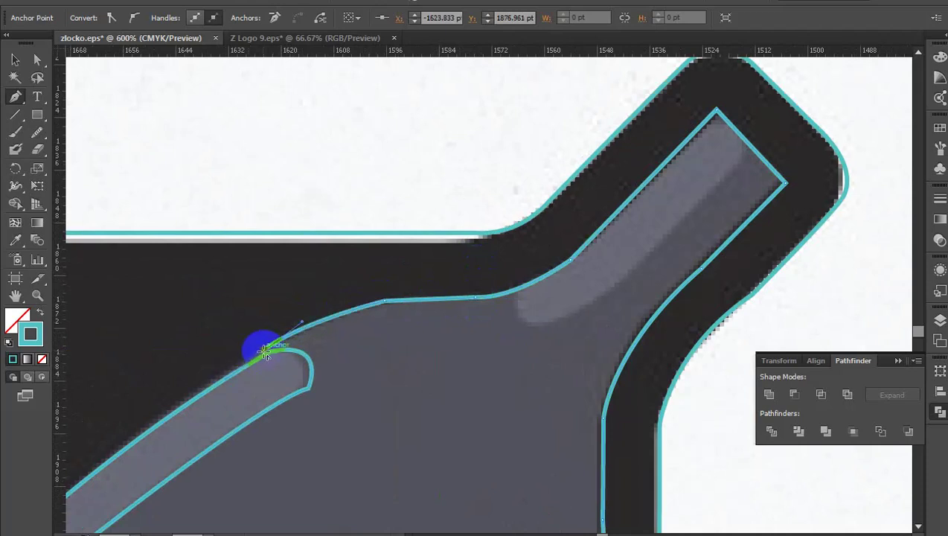
Step: Run the outline along the highlight strip's edge and close the bottle-body path at its start
{"action": "scroll", "coordinate": [539, 218], "scroll_direction": "down", "scroll_amount": 2}
{"action": "scroll", "coordinate": [616, 220], "scroll_direction": "down", "scroll_amount": 2}
{"action": "scroll", "coordinate": [492, 296], "scroll_direction": "down", "scroll_amount": 2}
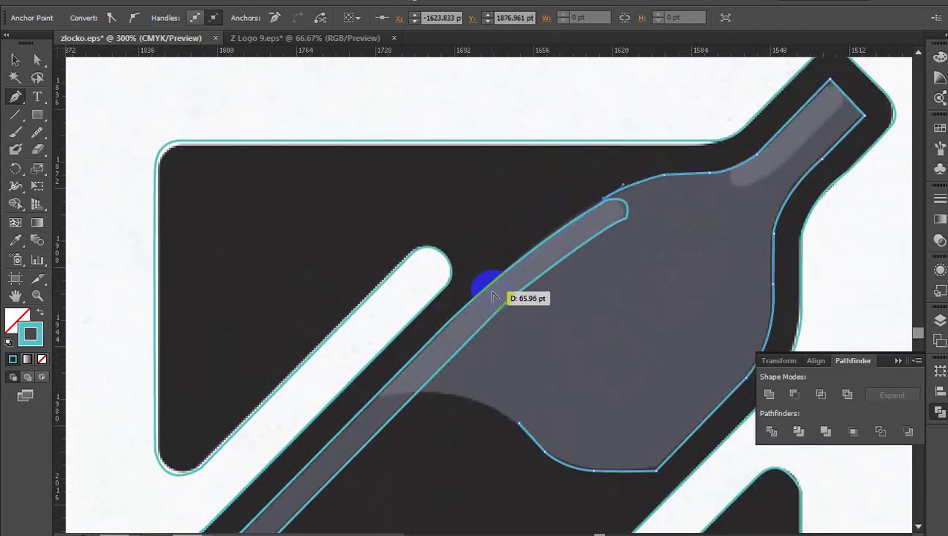
{"action": "scroll", "coordinate": [491, 296], "scroll_direction": "down", "scroll_amount": 2}
{"action": "scroll", "coordinate": [488, 298], "scroll_direction": "up", "scroll_amount": 2}
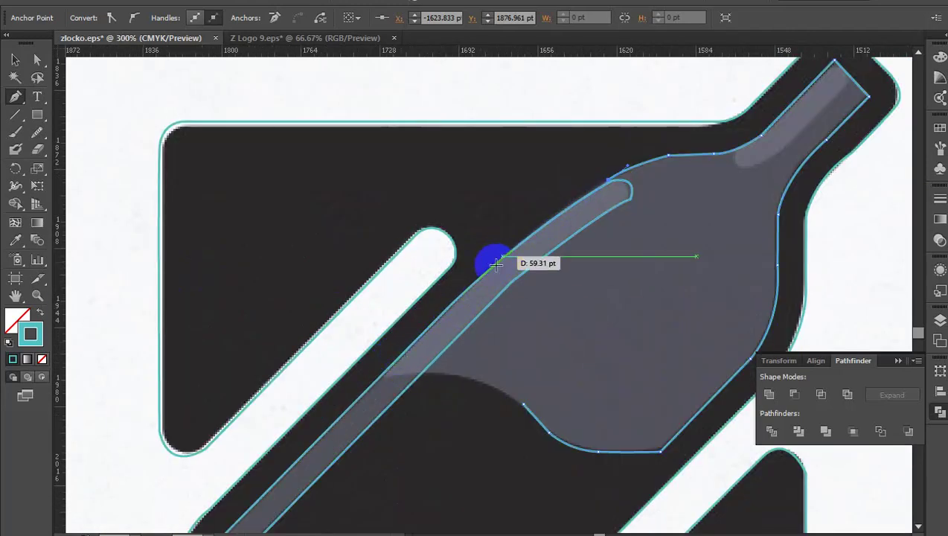
{"action": "scroll", "coordinate": [505, 250], "scroll_direction": "up", "scroll_amount": 1}
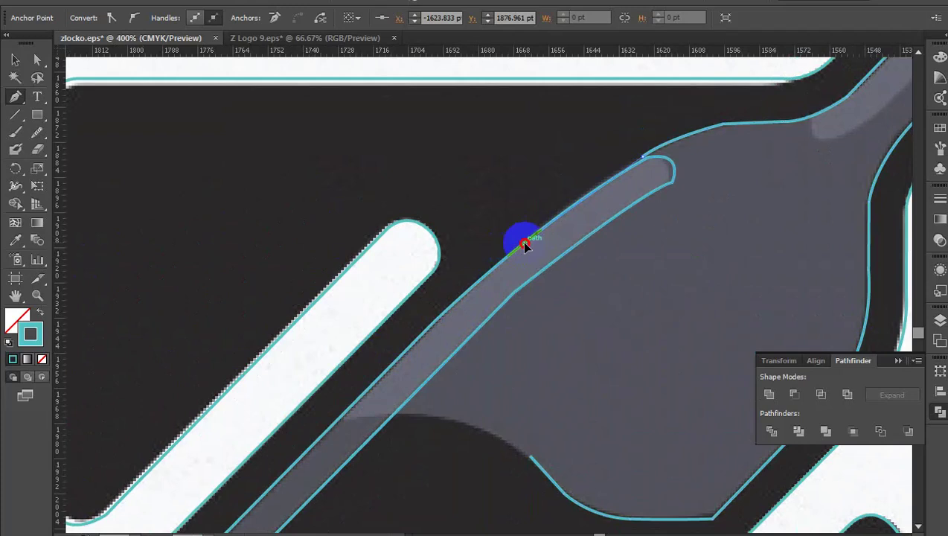
{"action": "left_click_drag", "start_coordinate": [485, 270], "coordinate": [522, 231]}
{"action": "mouse_move", "coordinate": [467, 284]}
{"action": "left_mouse_down"}
{"action": "mouse_move", "coordinate": [507, 222]}
{"action": "mouse_move", "coordinate": [450, 281]}
{"action": "mouse_move", "coordinate": [456, 307]}
{"action": "mouse_move", "coordinate": [538, 208]}
{"action": "mouse_move", "coordinate": [447, 314]}
{"action": "mouse_move", "coordinate": [423, 281]}
{"action": "mouse_move", "coordinate": [566, 313]}
{"action": "left_mouse_up"}
{"action": "left_click", "coordinate": [565, 308]}
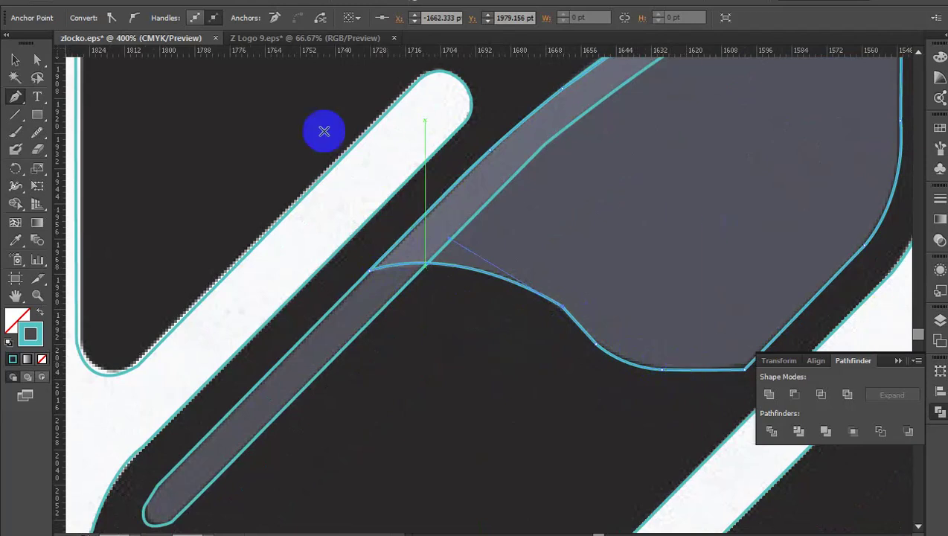
{"action": "left_click_drag", "start_coordinate": [579, 320], "coordinate": [559, 293]}
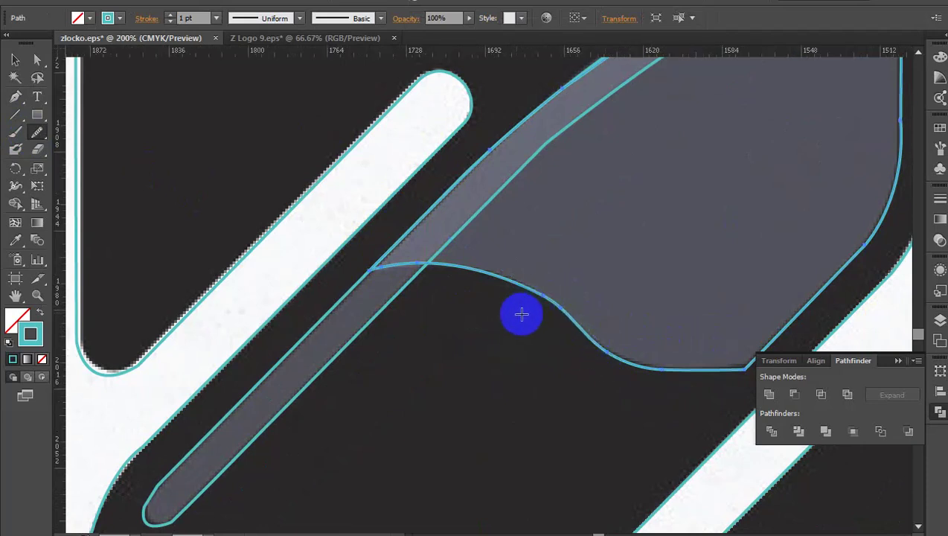
Step: Smooth the bottle's lower-right curve and fill the bottle body with grey sampled from the sketch
{"action": "scroll", "coordinate": [530, 311], "scroll_direction": "down", "scroll_amount": 2}
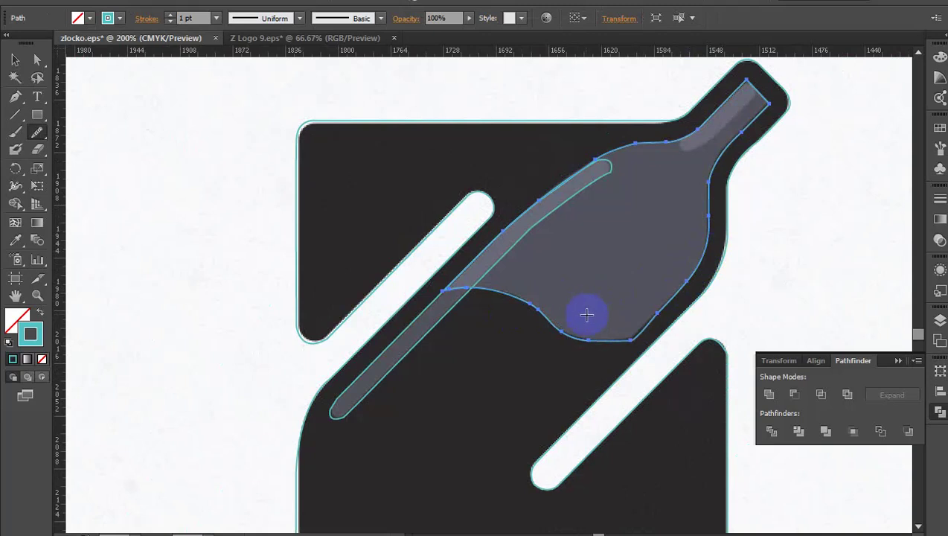
{"action": "scroll", "coordinate": [595, 326], "scroll_direction": "down", "scroll_amount": 1}
{"action": "left_click_drag", "start_coordinate": [658, 307], "coordinate": [667, 313]}
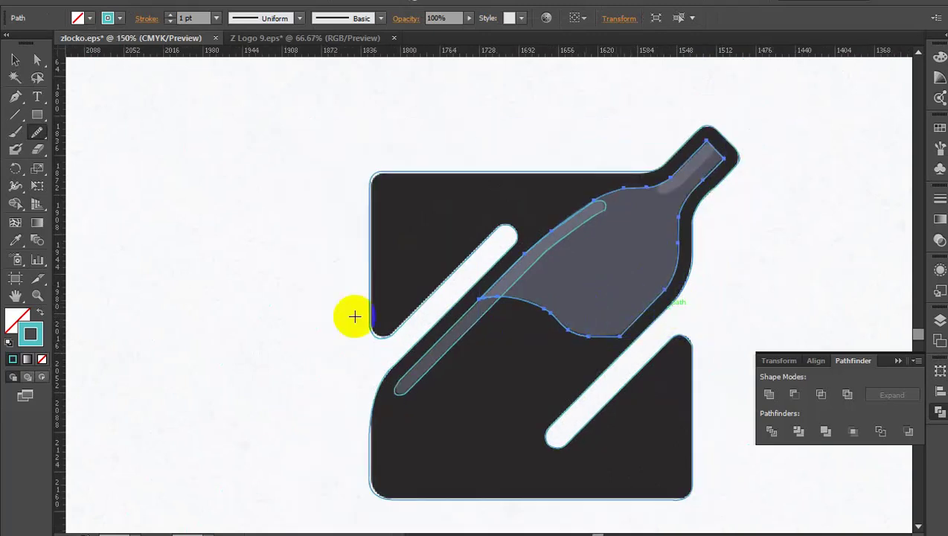
{"action": "left_click", "coordinate": [15, 59]}
{"action": "left_click", "coordinate": [698, 301]}
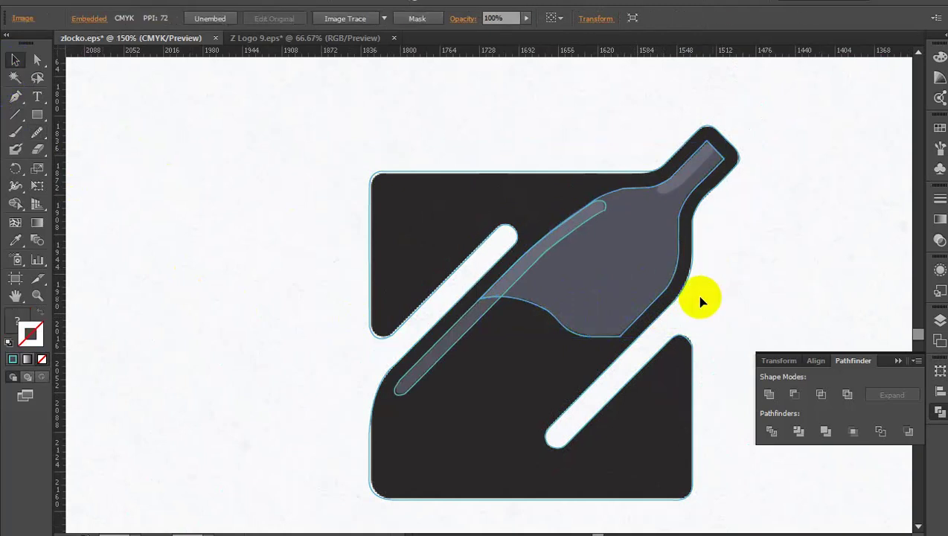
{"action": "left_click", "coordinate": [548, 327]}
{"action": "left_click", "coordinate": [15, 240]}
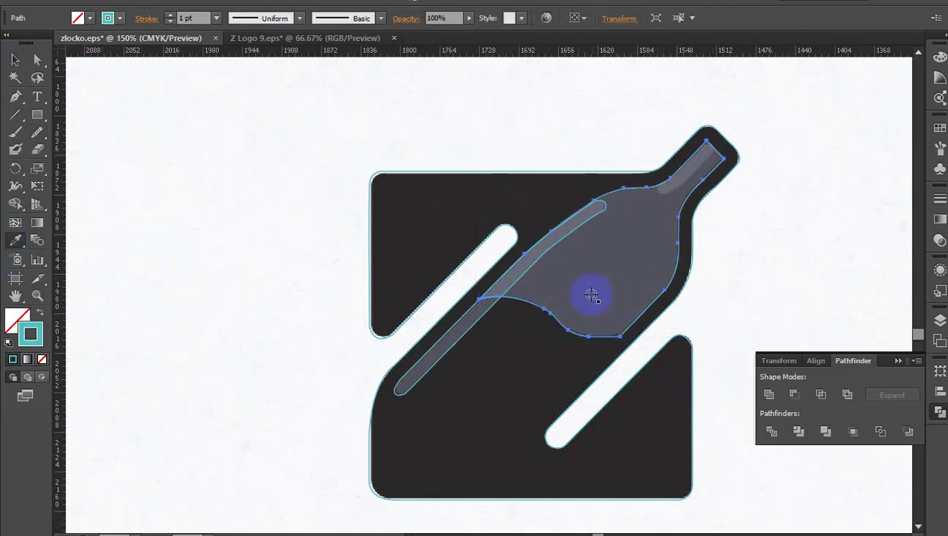
{"action": "left_click", "coordinate": [592, 292]}
Step: Fill the diagonal highlight stripe with grey sampled by the Eyedropper
{"action": "left_click", "coordinate": [414, 322]}
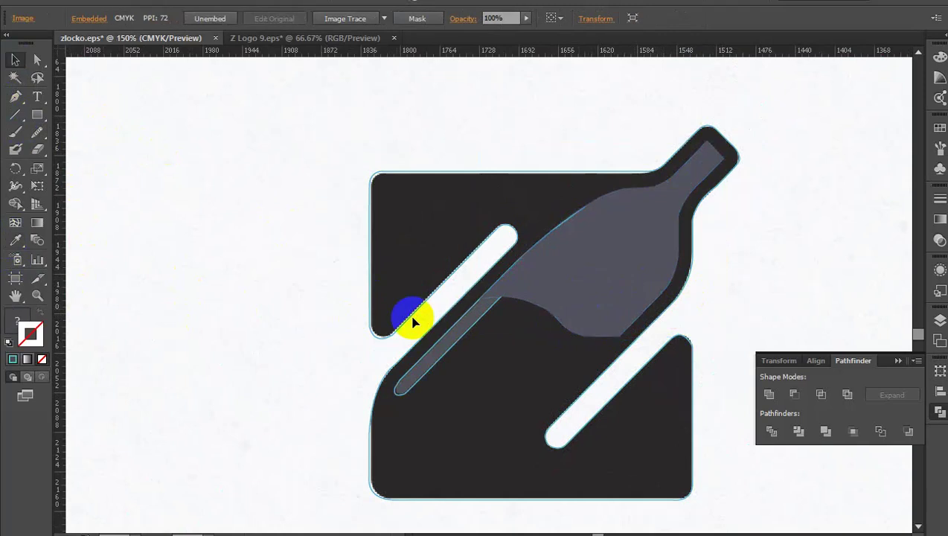
{"action": "left_click", "coordinate": [437, 360]}
{"action": "left_click", "coordinate": [15, 239]}
{"action": "left_click", "coordinate": [457, 359]}
{"action": "left_click", "coordinate": [459, 320]}
{"action": "left_click", "coordinate": [25, 54]}
Step: Bring the diagonal stripe in front of the bottle via Arrange > Bring to Front and re-sample its fill
{"action": "left_click", "coordinate": [476, 244]}
{"action": "right_click", "coordinate": [535, 237]}
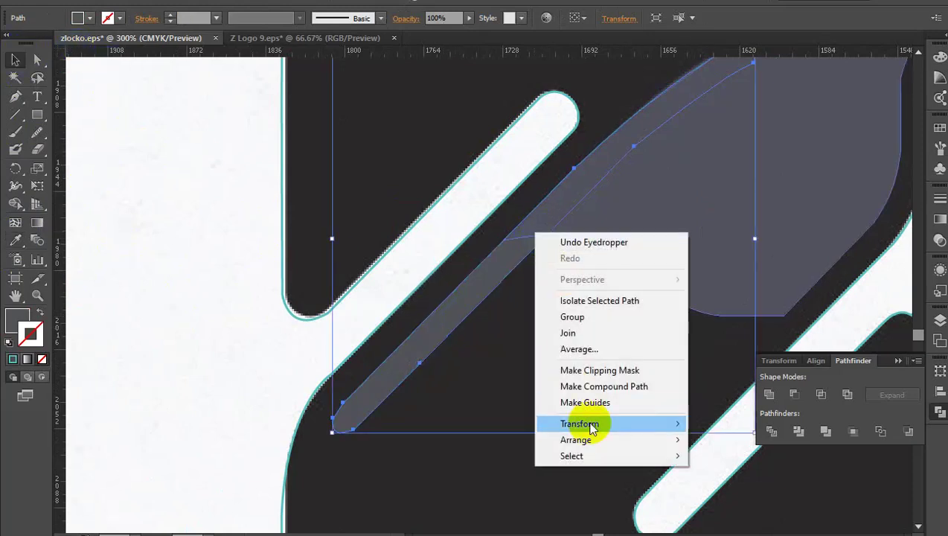
{"action": "mouse_move", "coordinate": [576, 439]}
{"action": "left_click", "coordinate": [720, 439]}
{"action": "key", "text": "ctrl+minus"}
{"action": "key", "text": "ctrl+minus"}
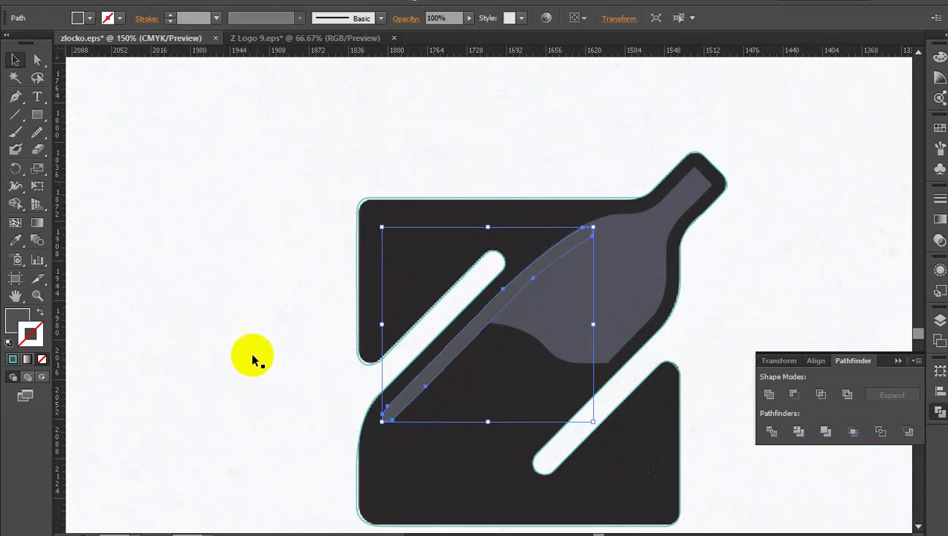
{"action": "left_click", "coordinate": [422, 342]}
{"action": "left_click", "coordinate": [450, 360]}
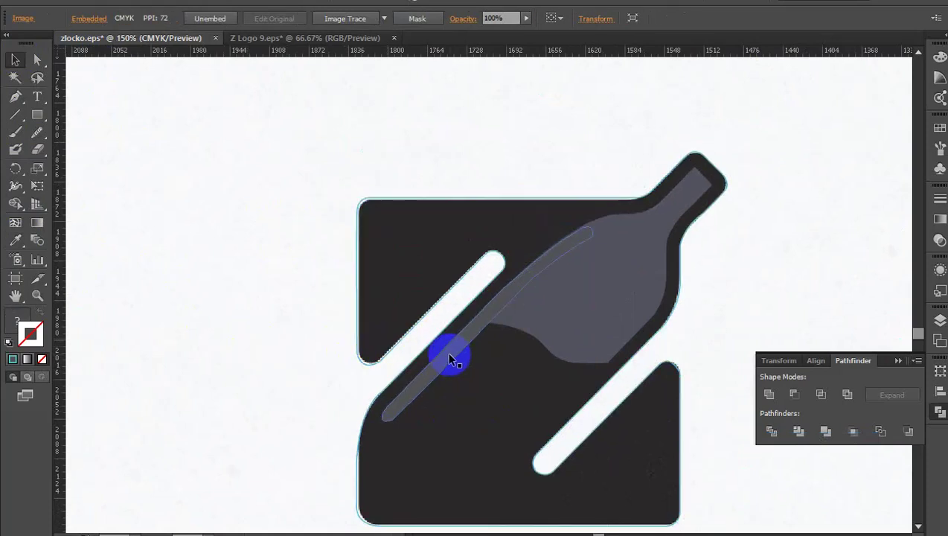
{"action": "left_click", "coordinate": [14, 240]}
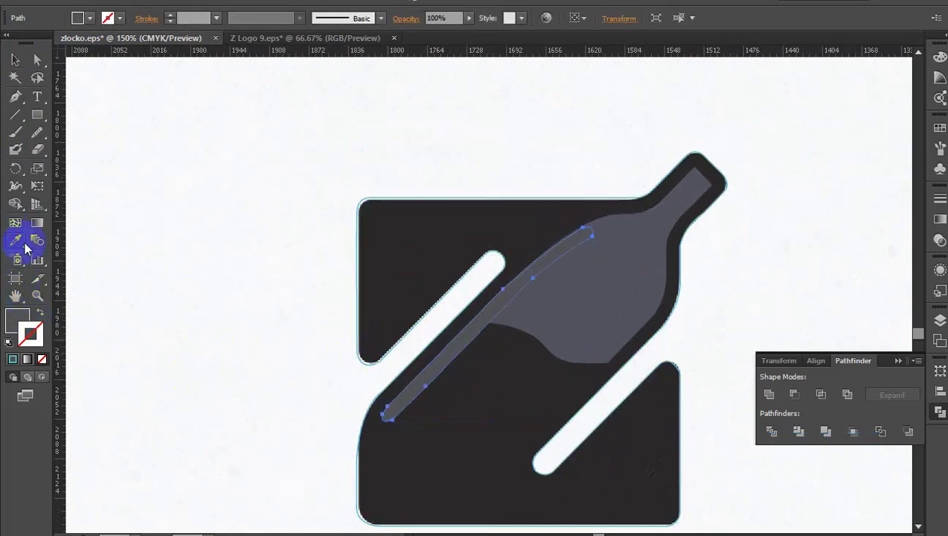
{"action": "left_click", "coordinate": [132, 280]}
Step: Fill the diagonal stripe with the dark bottle colour and bring up its transparency settings for the 20% opacity
{"action": "scroll", "coordinate": [466, 380], "scroll_direction": "down", "scroll_amount": 3, "text": "alt"}
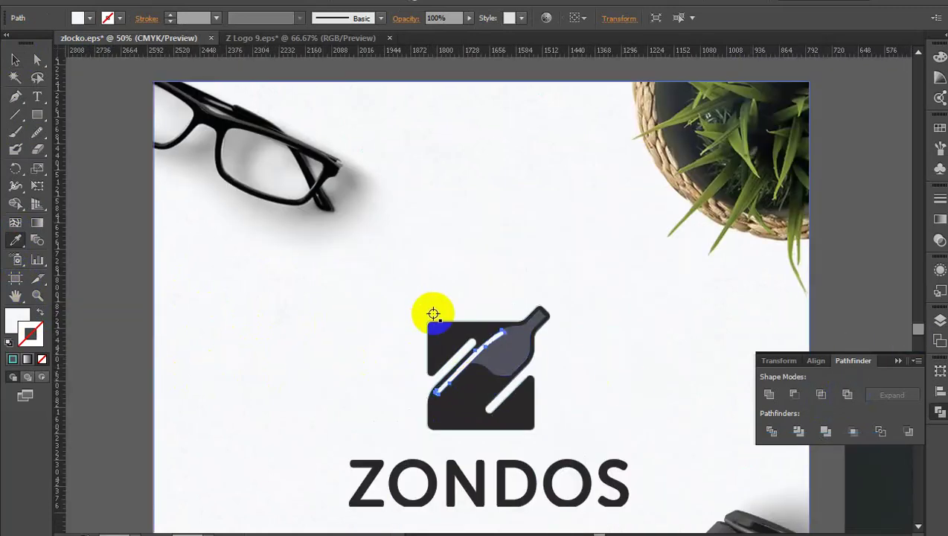
{"action": "left_click", "coordinate": [525, 330]}
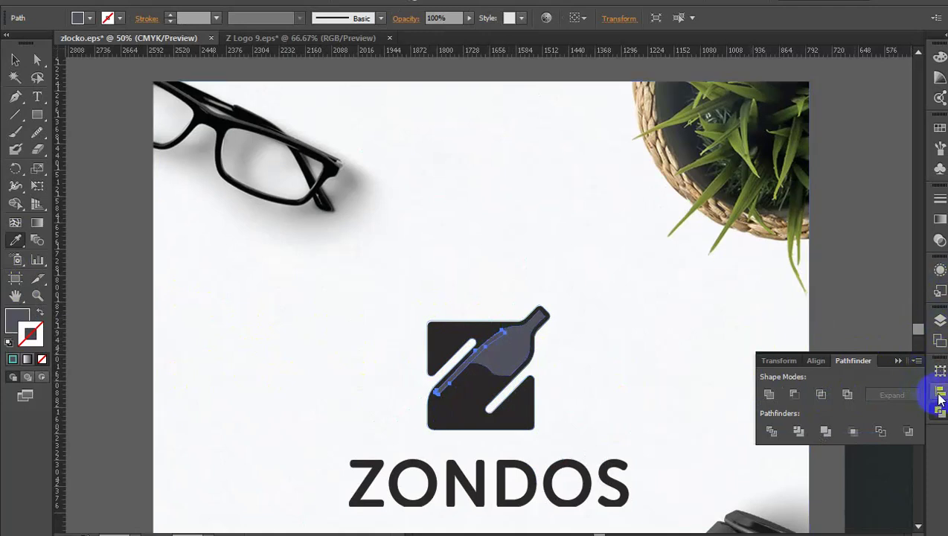
{"action": "left_click", "coordinate": [939, 296]}
{"action": "left_click", "coordinate": [938, 272]}
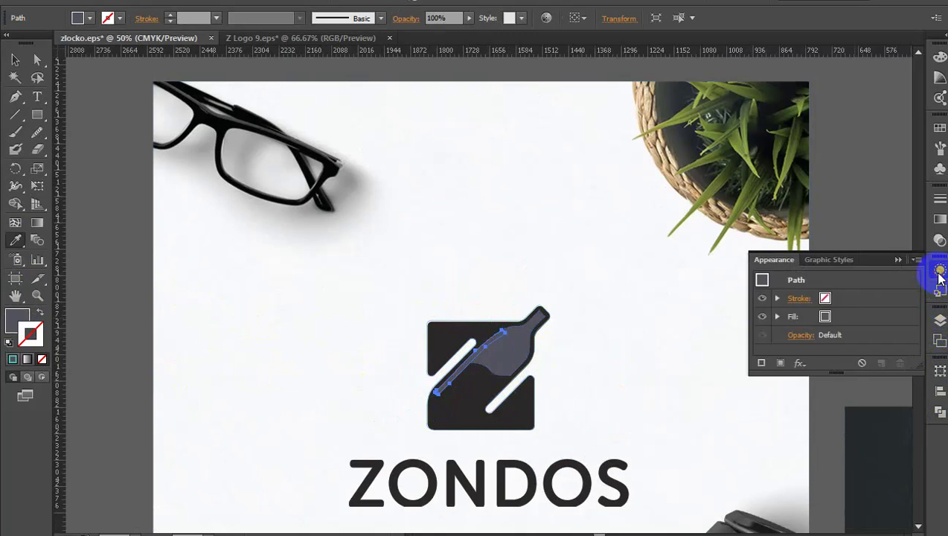
{"action": "left_click", "coordinate": [939, 241]}
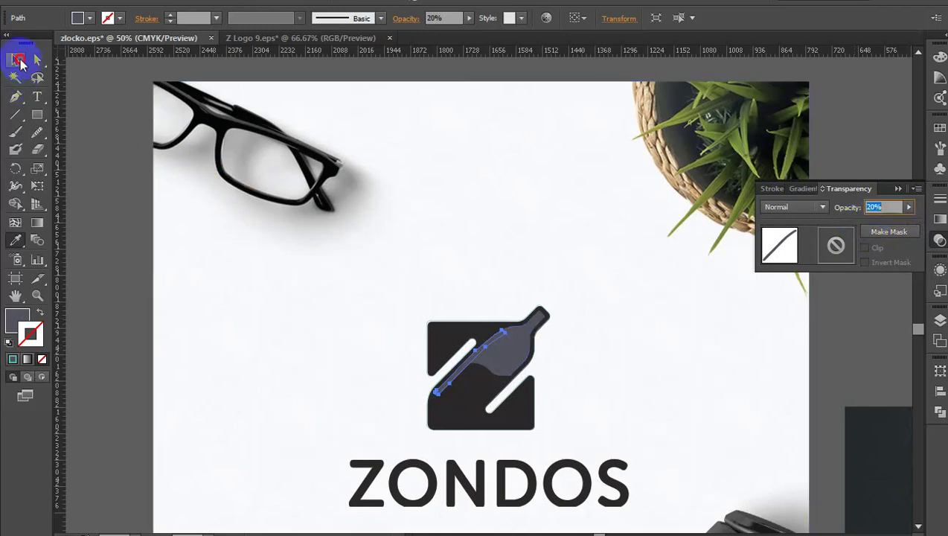
Step: Change the translucent highlight stripe's fill to the light grey BAB9B9
{"action": "scroll", "coordinate": [479, 379], "scroll_direction": "up", "scroll_amount": 2, "text": "alt"}
{"action": "scroll", "coordinate": [449, 376], "scroll_direction": "up", "scroll_amount": 1, "text": "alt"}
{"action": "scroll", "coordinate": [449, 368], "scroll_direction": "up", "scroll_amount": 1, "text": "alt"}
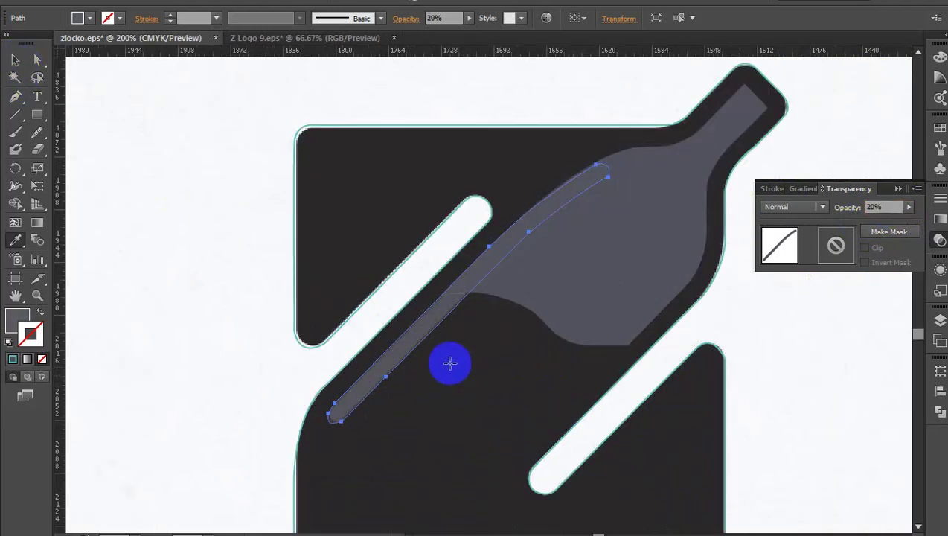
{"action": "scroll", "coordinate": [449, 368], "scroll_direction": "up", "scroll_amount": 1, "text": "alt"}
{"action": "left_click", "coordinate": [15, 61]}
{"action": "left_click", "coordinate": [255, 333]}
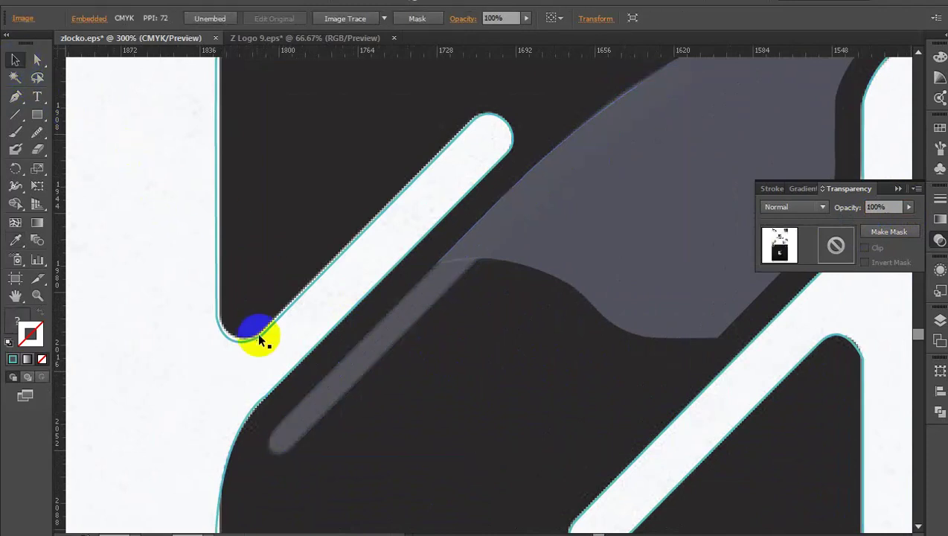
{"action": "scroll", "coordinate": [359, 374], "scroll_direction": "down", "scroll_amount": 1, "text": "alt"}
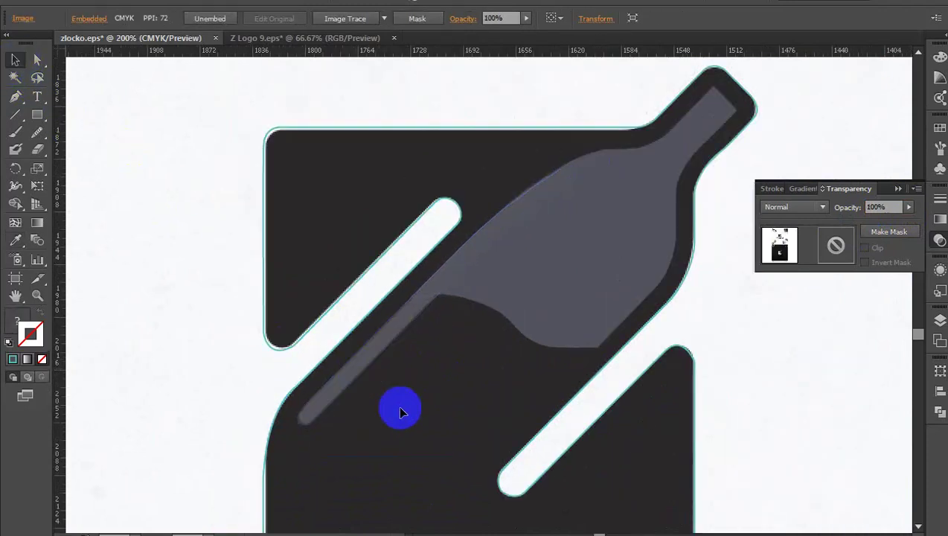
{"action": "left_click", "coordinate": [392, 342]}
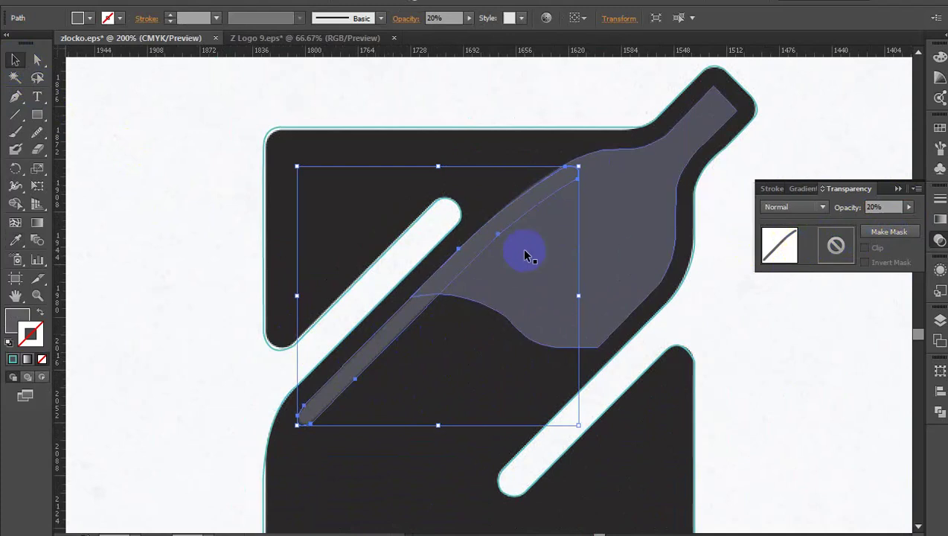
{"action": "double_click", "coordinate": [17, 313]}
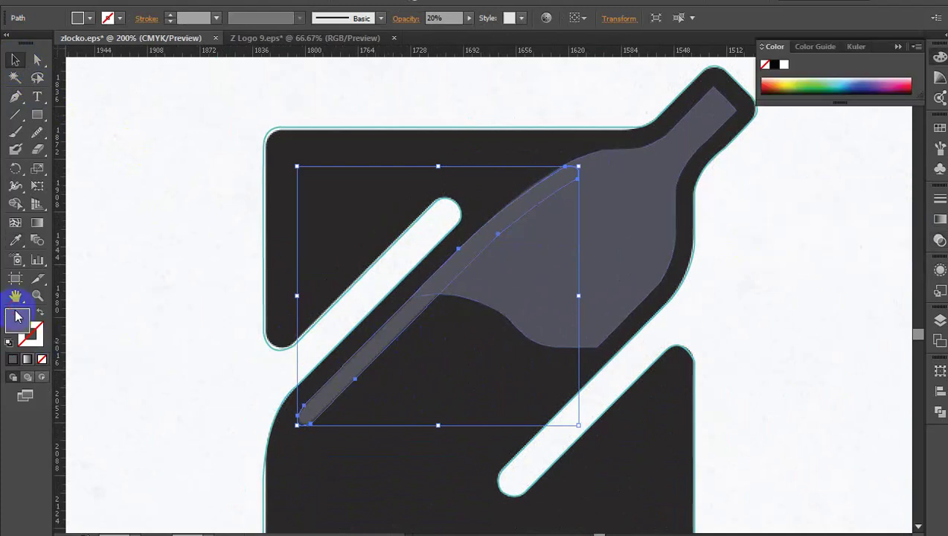
{"action": "left_click_drag", "start_coordinate": [309, 268], "coordinate": [296, 207]}
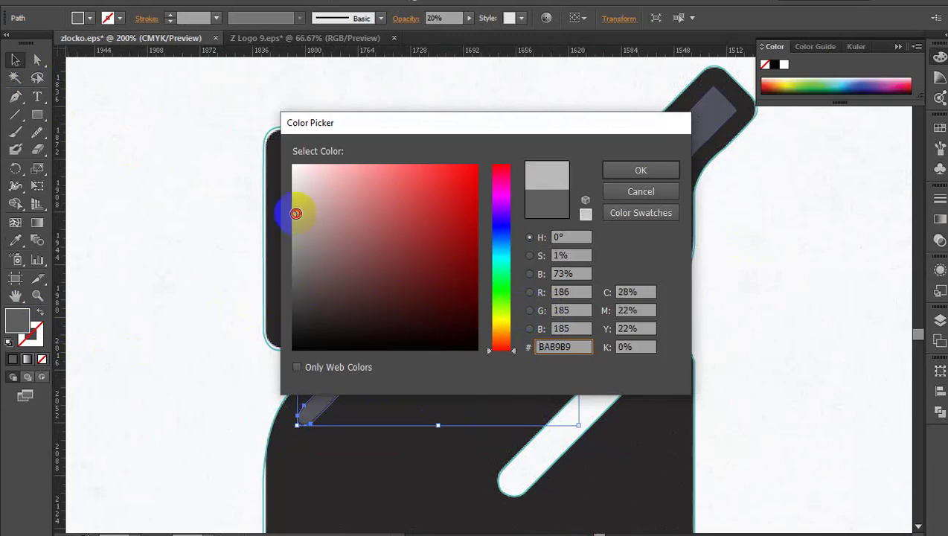
{"action": "left_click", "coordinate": [626, 170]}
{"action": "left_click", "coordinate": [429, 358]}
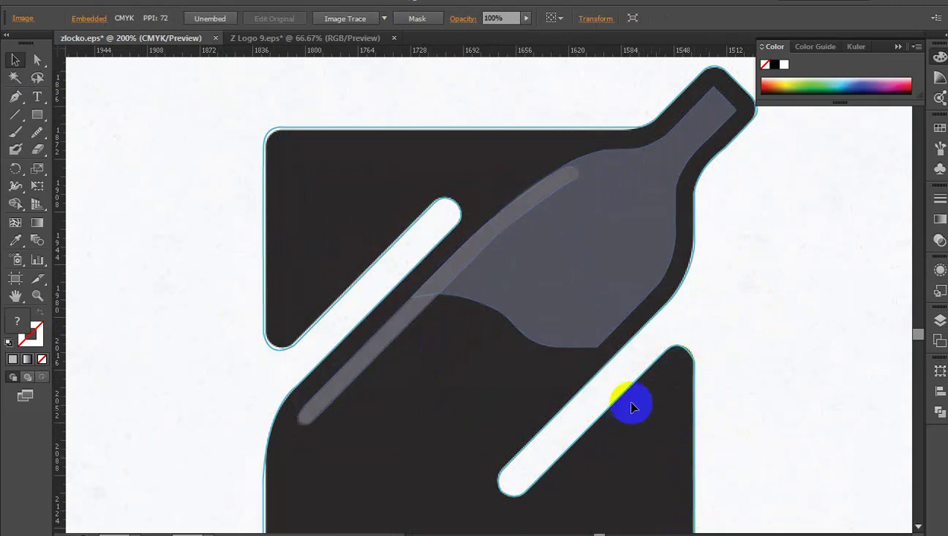
Step: Delete the ZONDOS reference image
{"action": "scroll", "coordinate": [599, 355], "scroll_direction": "down", "scroll_amount": 3}
{"action": "scroll", "coordinate": [571, 344], "scroll_direction": "down", "scroll_amount": 3}
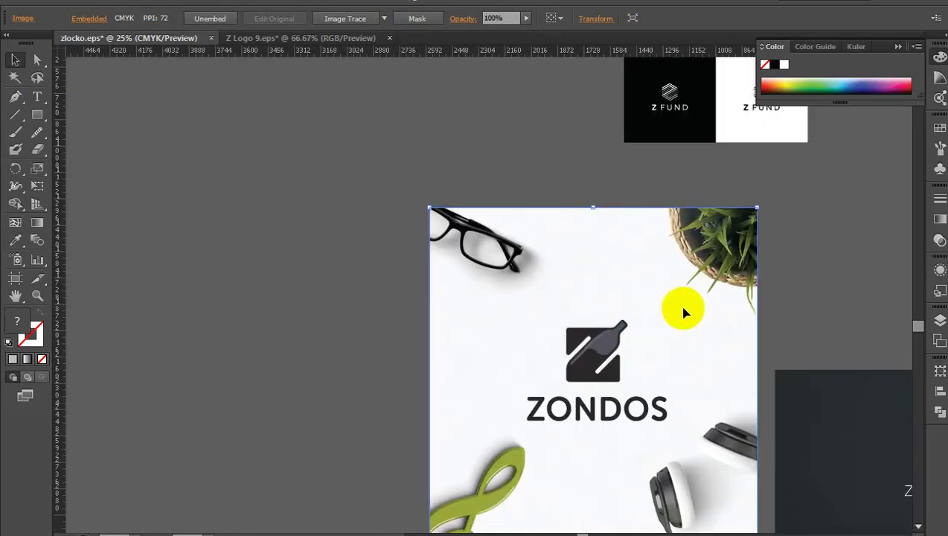
{"action": "key", "text": "Delete"}
Step: Give the traced logo shape the sampled dark colour fill
{"action": "scroll", "coordinate": [616, 419], "scroll_direction": "up", "scroll_amount": 4}
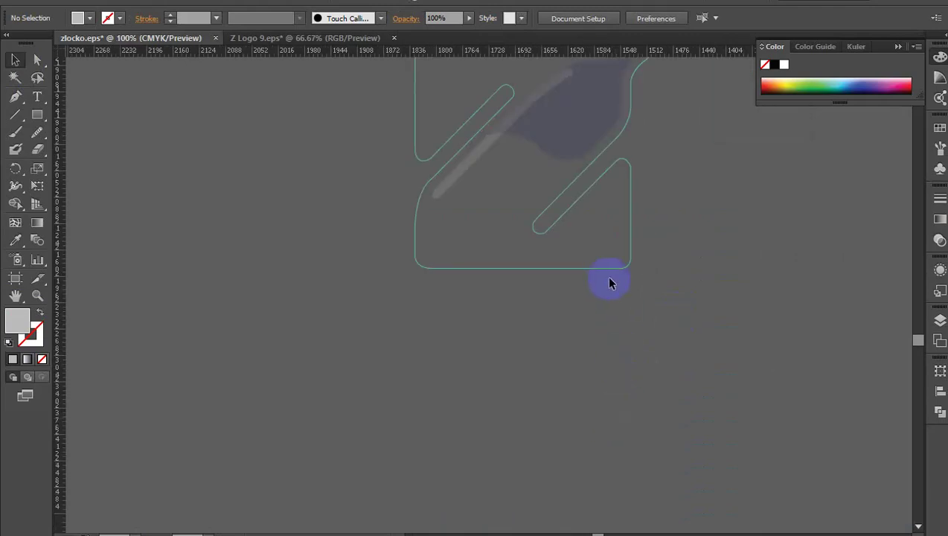
{"action": "left_click", "coordinate": [573, 257]}
{"action": "scroll", "coordinate": [347, 279], "scroll_direction": "down", "scroll_amount": 2}
{"action": "left_click", "coordinate": [824, 296]}
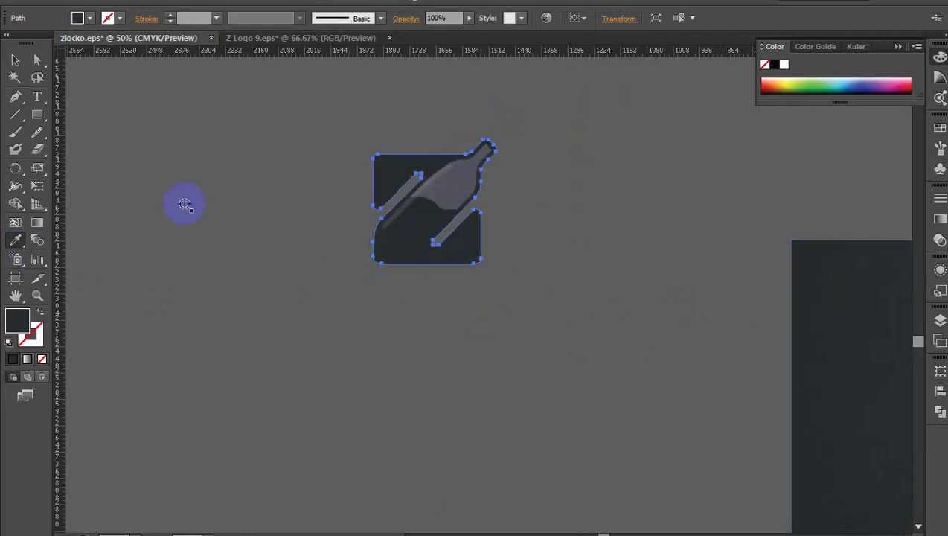
{"action": "left_click", "coordinate": [186, 131]}
Step: Move the whole logo into the Z Logo 9 template above 'Your Company' and enlarge it
{"action": "scroll", "coordinate": [345, 174], "scroll_direction": "up", "scroll_amount": 2}
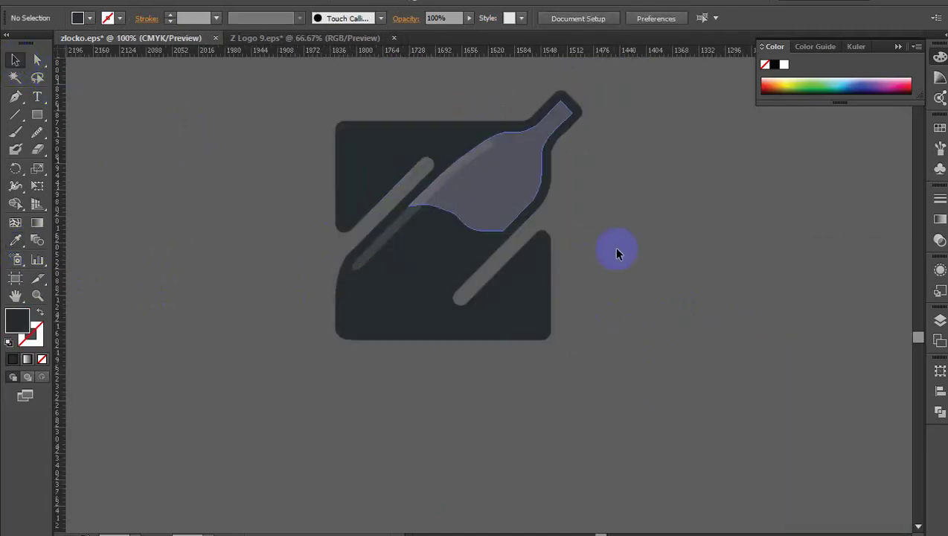
{"action": "left_click", "coordinate": [345, 174]}
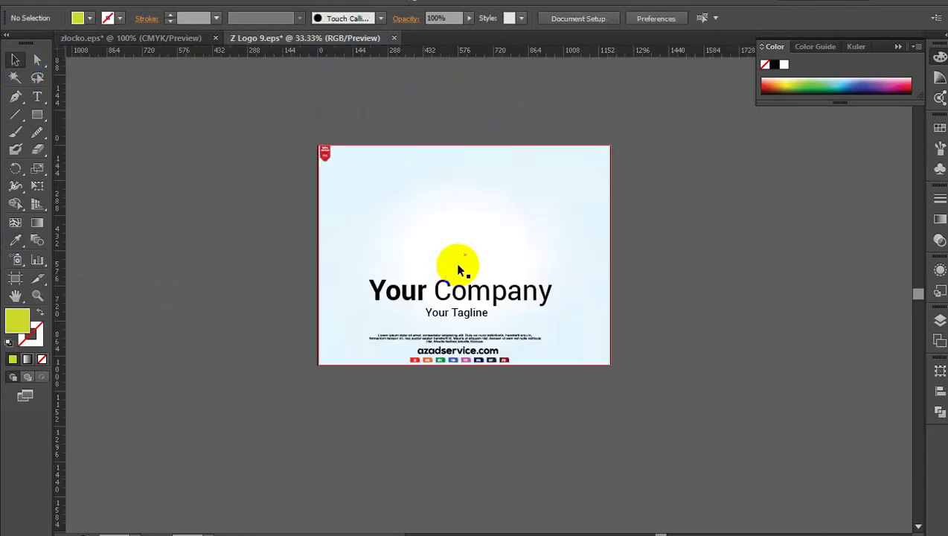
{"action": "left_click_drag", "start_coordinate": [337, 44], "coordinate": [454, 261]}
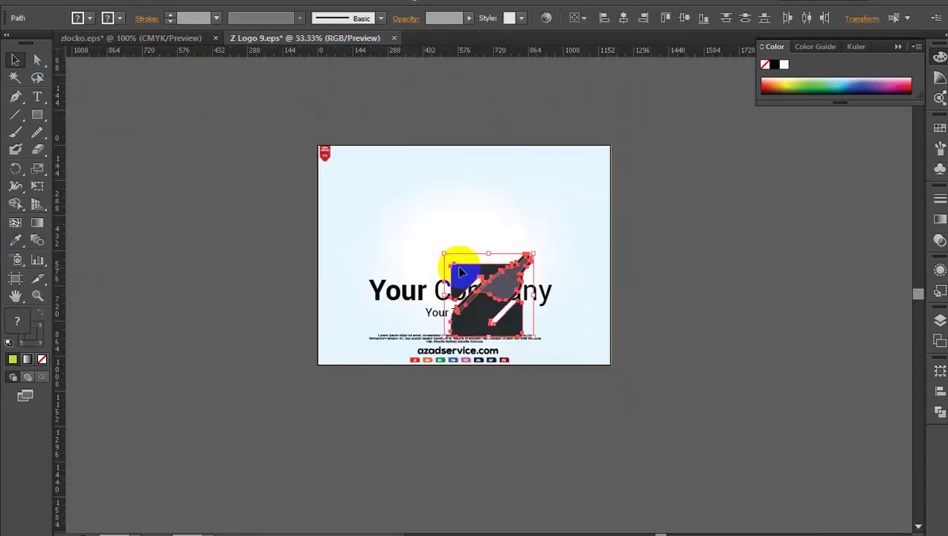
{"action": "scroll", "coordinate": [481, 290], "scroll_direction": "up", "scroll_amount": 2}
{"action": "left_click_drag", "start_coordinate": [519, 265], "coordinate": [447, 111]}
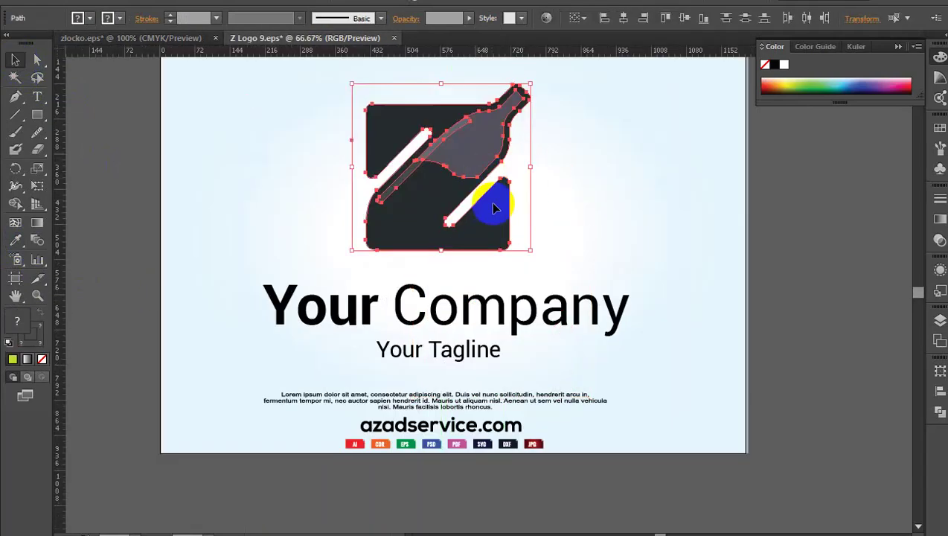
{"action": "scroll", "coordinate": [513, 234], "scroll_direction": "down", "scroll_amount": 2}
{"action": "left_click_drag", "start_coordinate": [513, 234], "coordinate": [522, 240]}
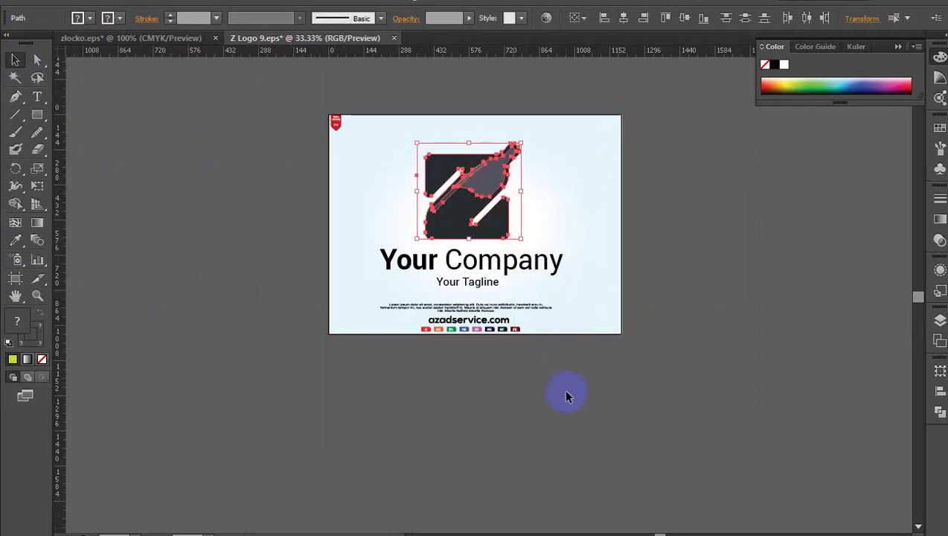